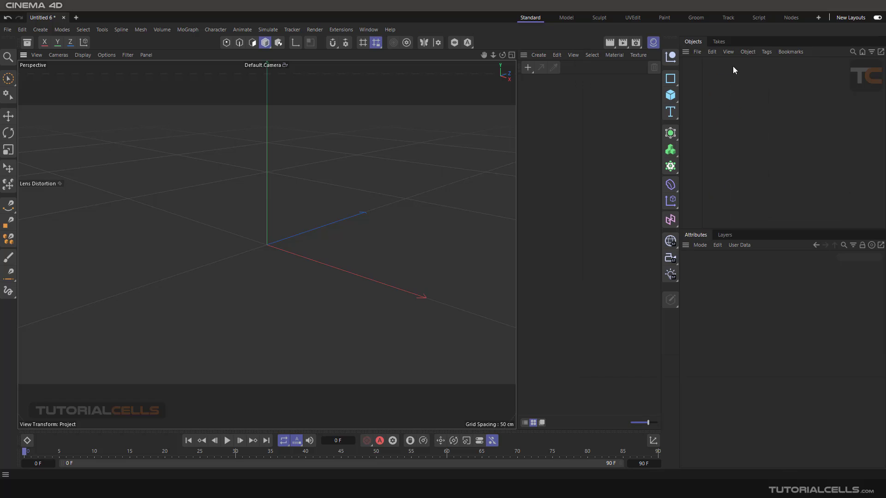
Step: Create a new material, load the Lens Distortion effect as its Color texture, and open the shader's properties
{"action": "left_click", "coordinate": [528, 71]}
{"action": "double_click", "coordinate": [531, 90]}
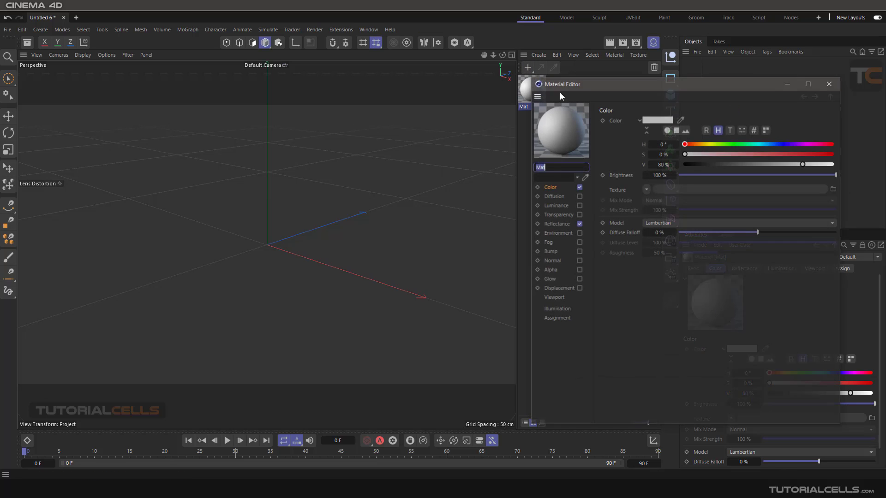
{"action": "left_click", "coordinate": [544, 185]}
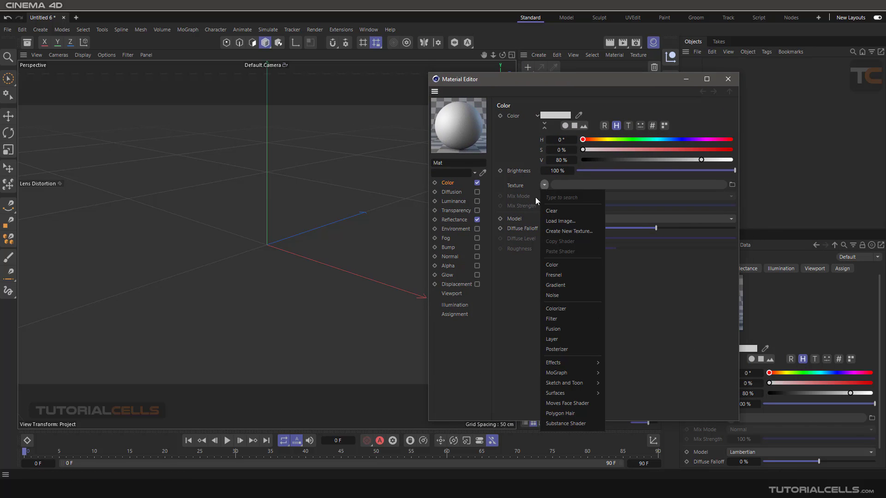
{"action": "mouse_move", "coordinate": [588, 361]}
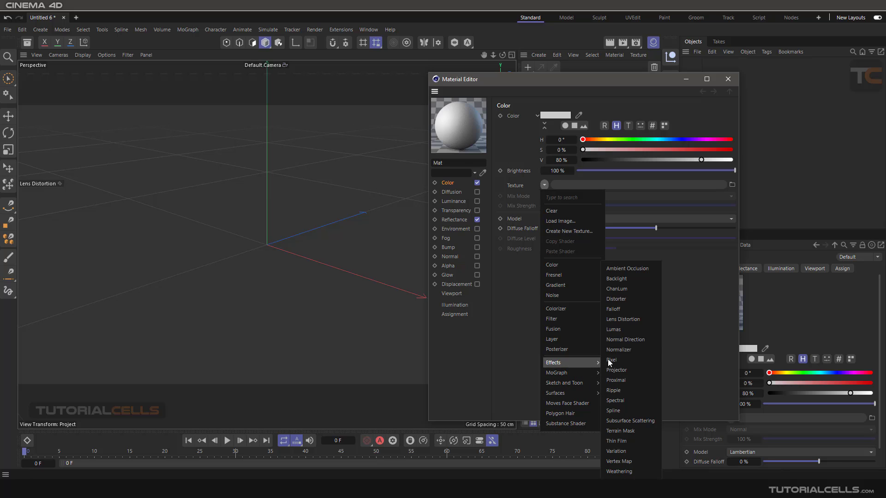
{"action": "left_click", "coordinate": [631, 323]}
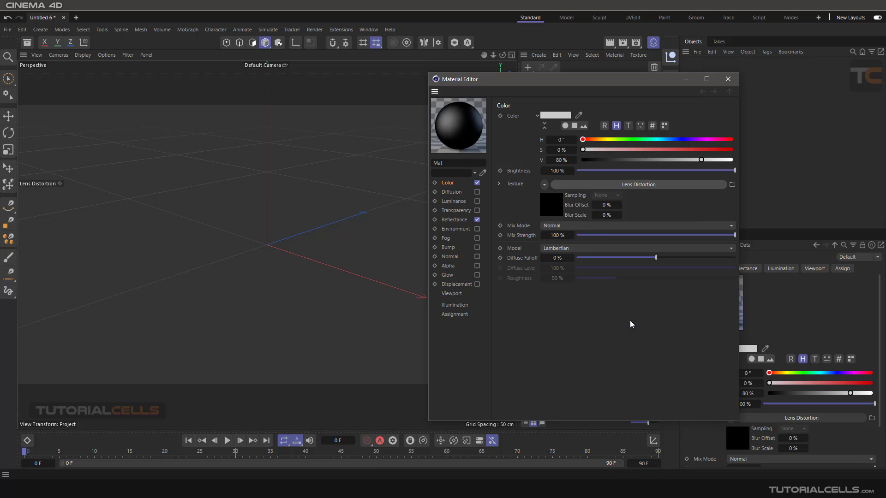
{"action": "left_click", "coordinate": [622, 185]}
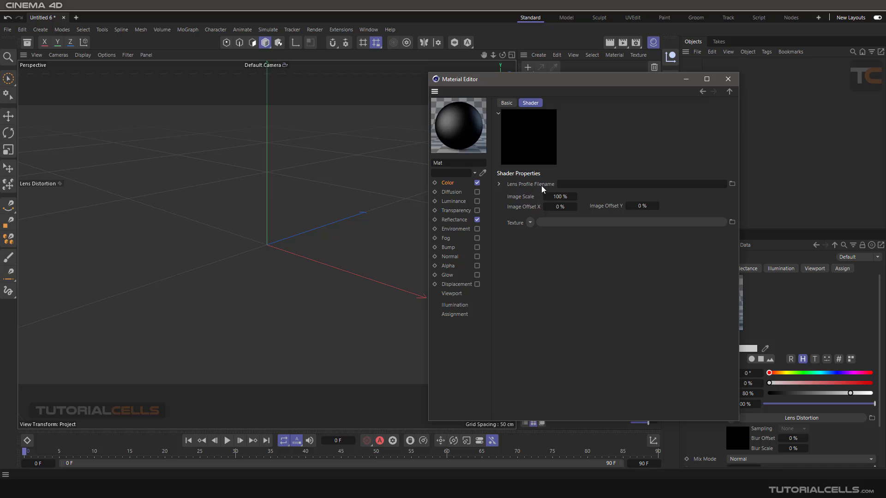
Step: Close the material editor and delete the material
{"action": "left_click", "coordinate": [728, 79]}
{"action": "key", "text": "Delete"}
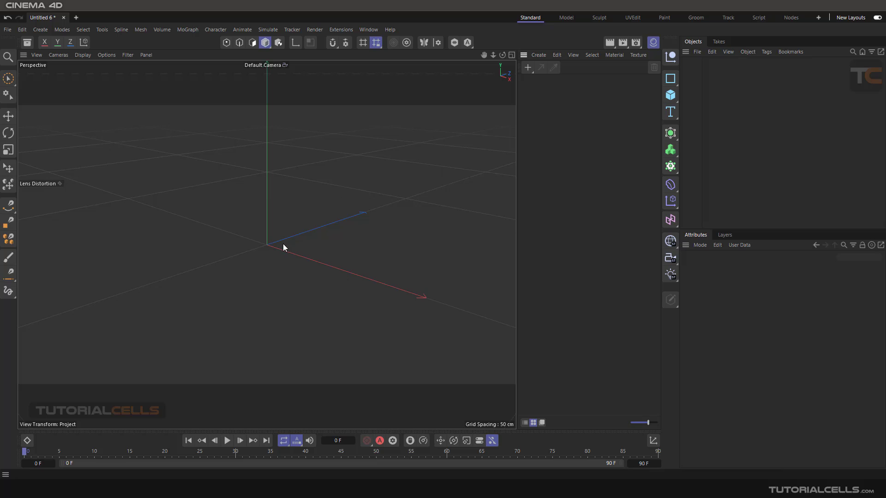
Step: Activate the Lens Distortion tool and load the fisheye JPG photo of the city river as its image
{"action": "left_click", "coordinate": [317, 29]}
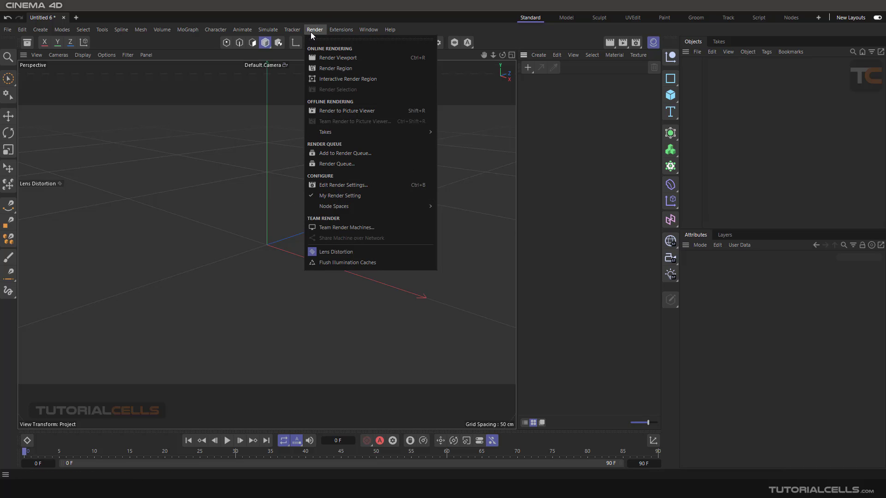
{"action": "left_click", "coordinate": [347, 252]}
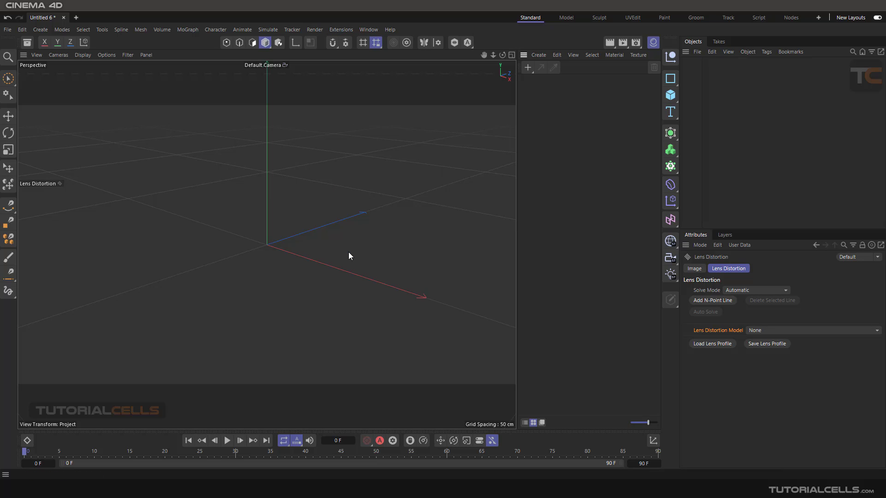
{"action": "left_click", "coordinate": [695, 269]}
{"action": "left_click", "coordinate": [726, 269]}
{"action": "left_click", "coordinate": [695, 269]}
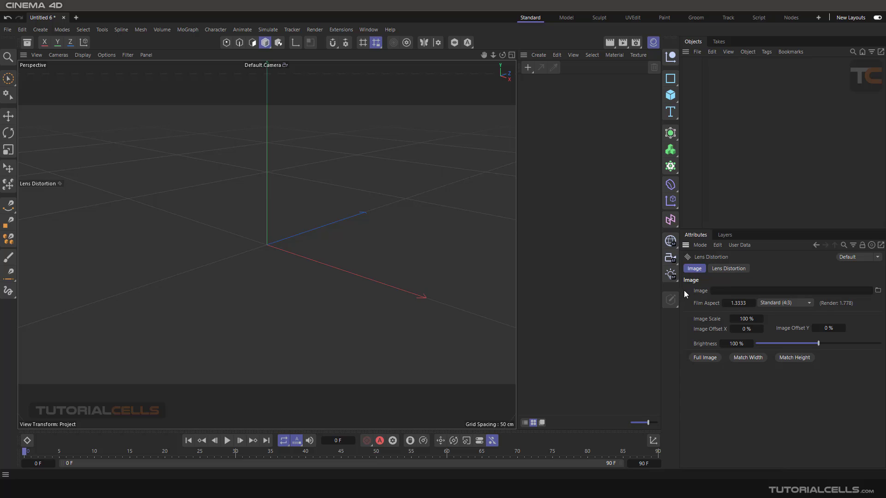
{"action": "left_click", "coordinate": [727, 269]}
{"action": "left_click", "coordinate": [694, 269]}
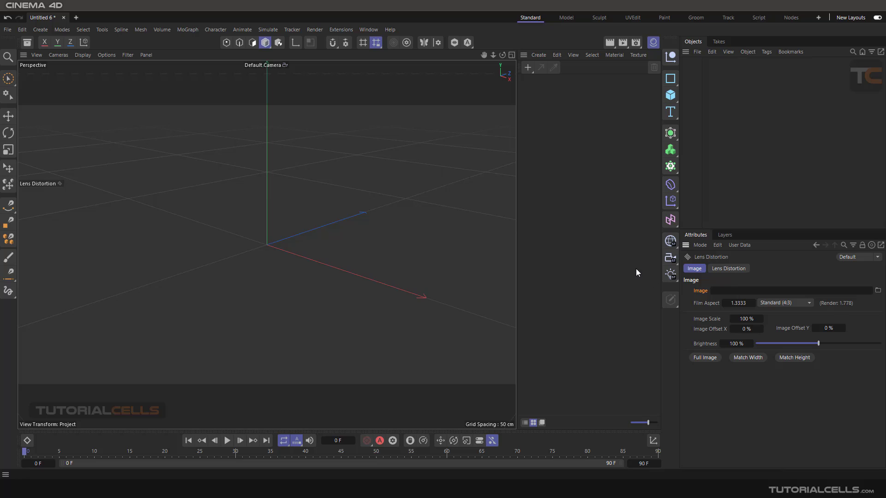
{"action": "left_click", "coordinate": [878, 291]}
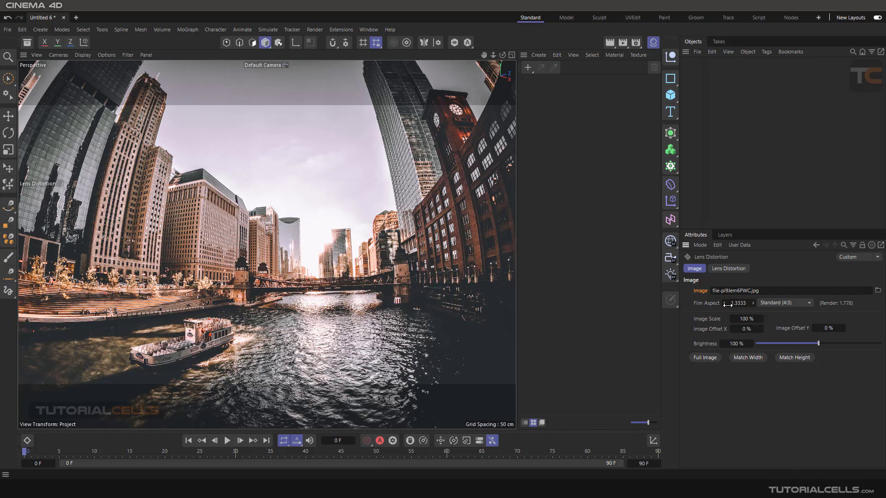
Step: Try custom film aspects for the loaded image, ending with a value of 0.001
{"action": "left_click_drag", "start_coordinate": [728, 304], "coordinate": [742, 303]}
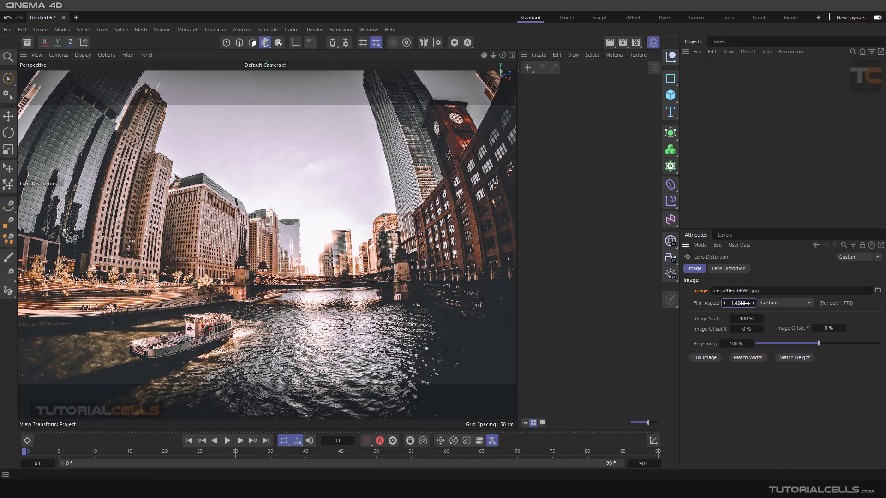
{"action": "double_click", "coordinate": [741, 303]}
{"action": "type", "text": "0.001"}
{"action": "key", "text": "Return"}
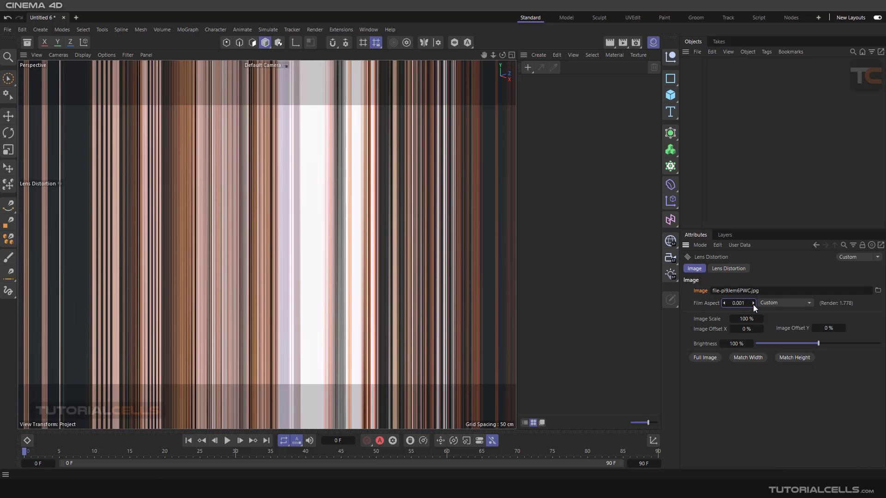
{"action": "key", "text": "ctrl+n"}
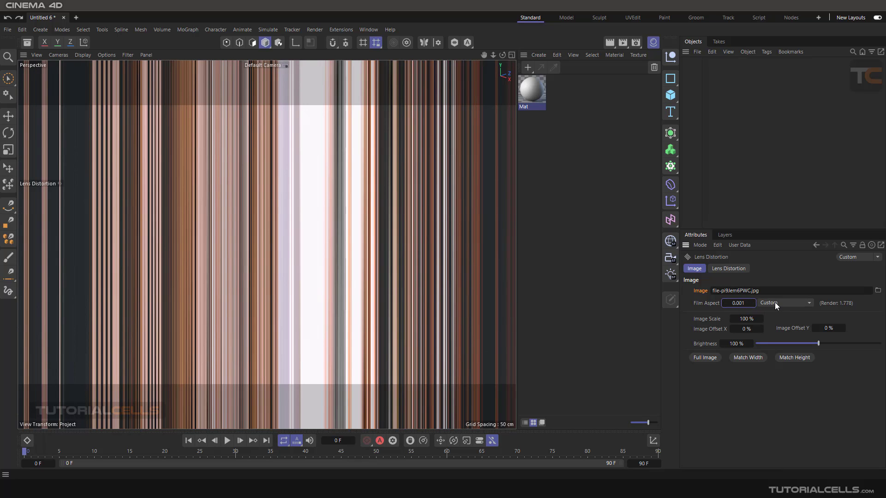
{"action": "key", "text": "ctrl+z"}
Step: Try the HDTV (16:9) and Square (1:1) film aspects, and set the image's film aspect to Standard (4:3)
{"action": "left_click", "coordinate": [775, 302]}
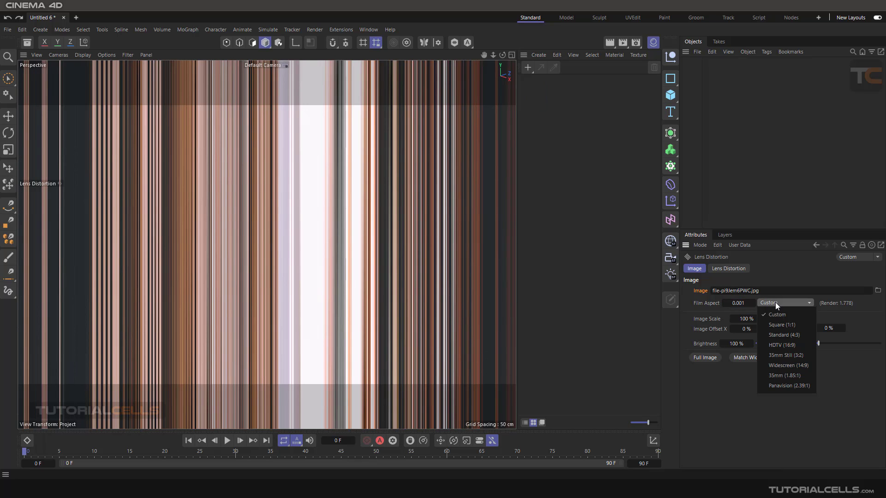
{"action": "left_click", "coordinate": [794, 345]}
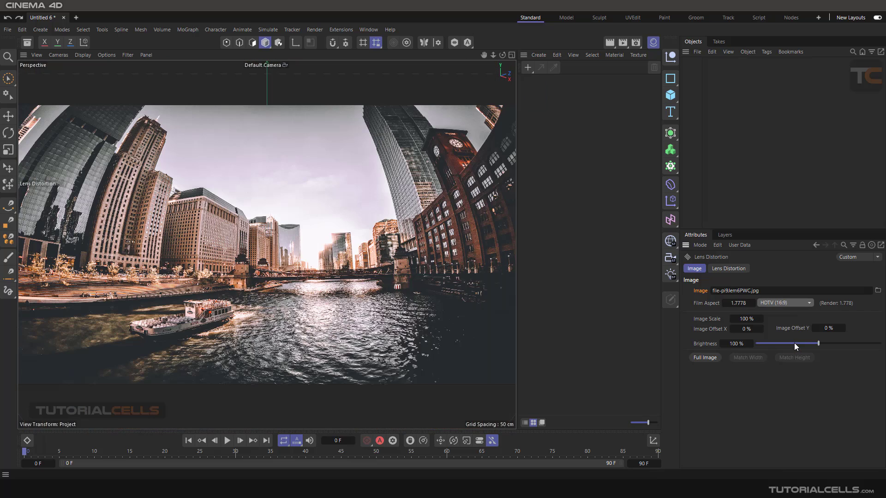
{"action": "left_click", "coordinate": [782, 303]}
{"action": "left_click", "coordinate": [784, 322]}
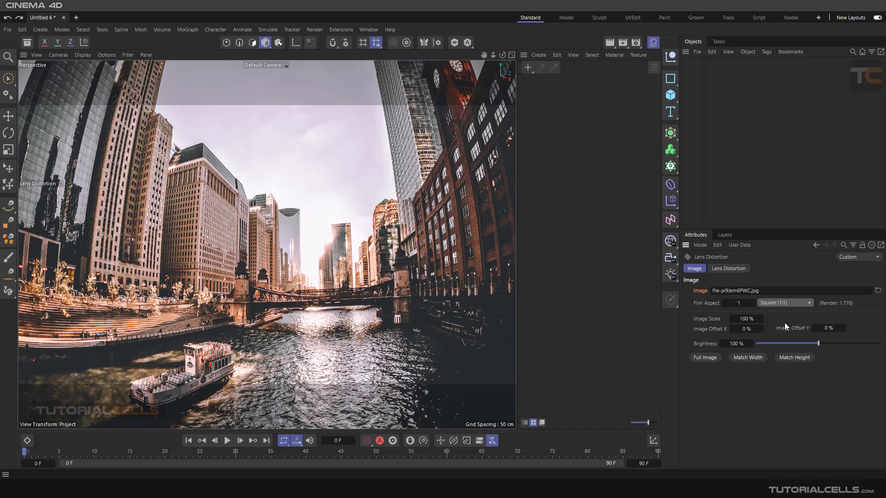
{"action": "left_click", "coordinate": [777, 300]}
{"action": "left_click", "coordinate": [777, 330]}
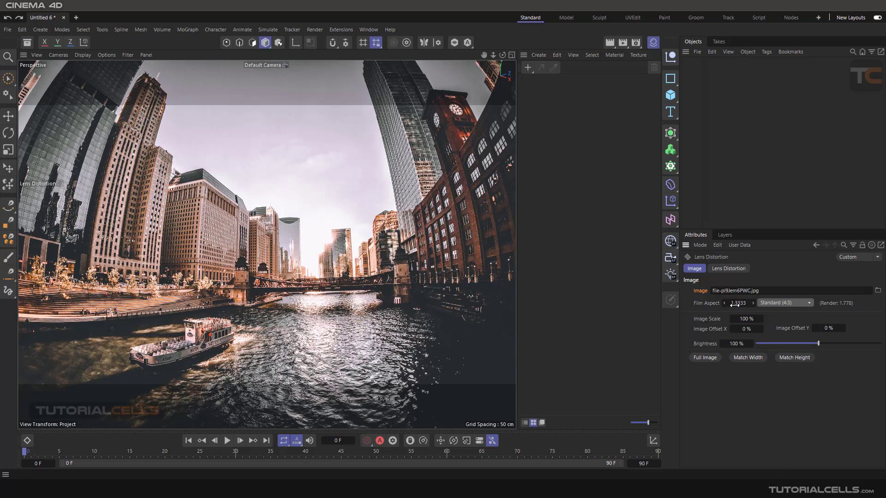
Step: Raise the image scale to 147 % and hide the material manager to enlarge the viewport
{"action": "left_click", "coordinate": [707, 320]}
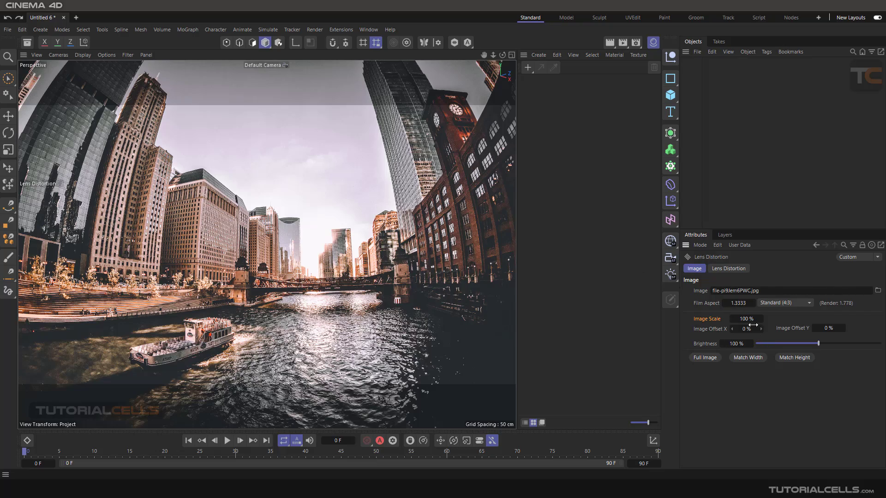
{"action": "left_click_drag", "start_coordinate": [753, 322], "coordinate": [803, 322]}
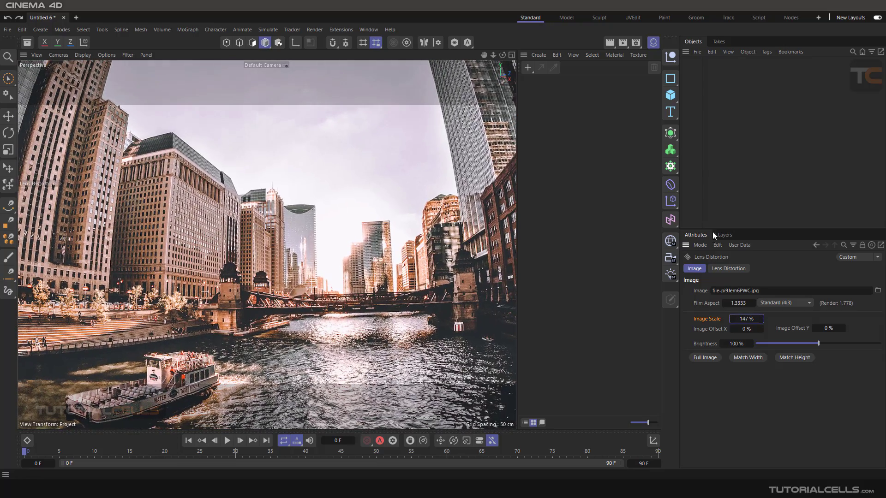
{"action": "left_click", "coordinate": [653, 43]}
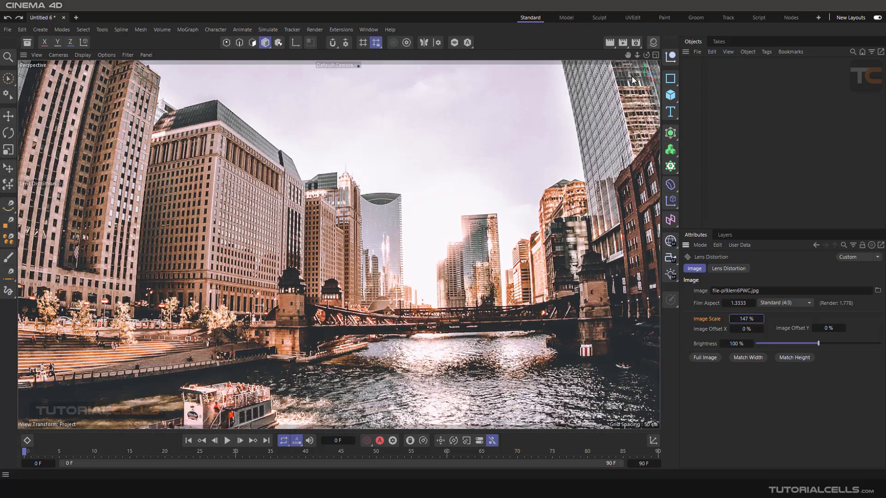
Step: Set the image scale to 120 % and pan the image to offsets of about 1.38 % in X and -11.99 % in Y
{"action": "double_click", "coordinate": [747, 319]}
{"action": "type", "text": "120"}
{"action": "key", "text": "Return"}
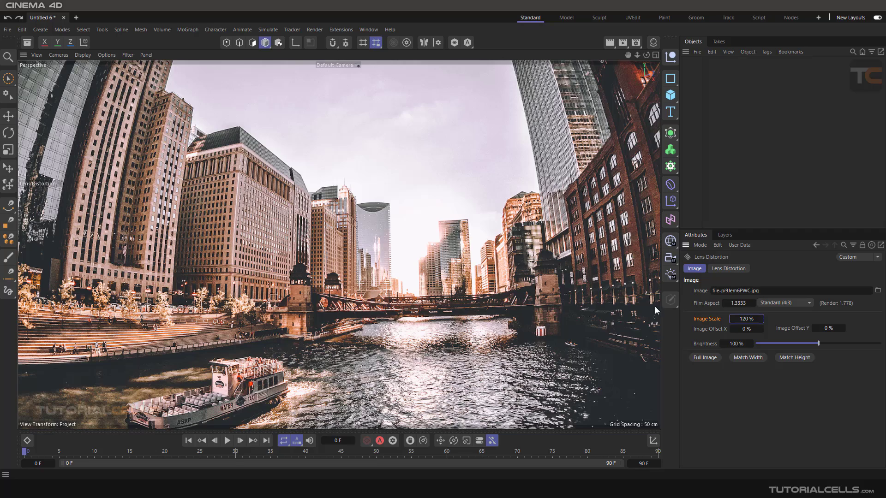
{"action": "middle_click_drag", "start_coordinate": [441, 255], "coordinate": [451, 235]}
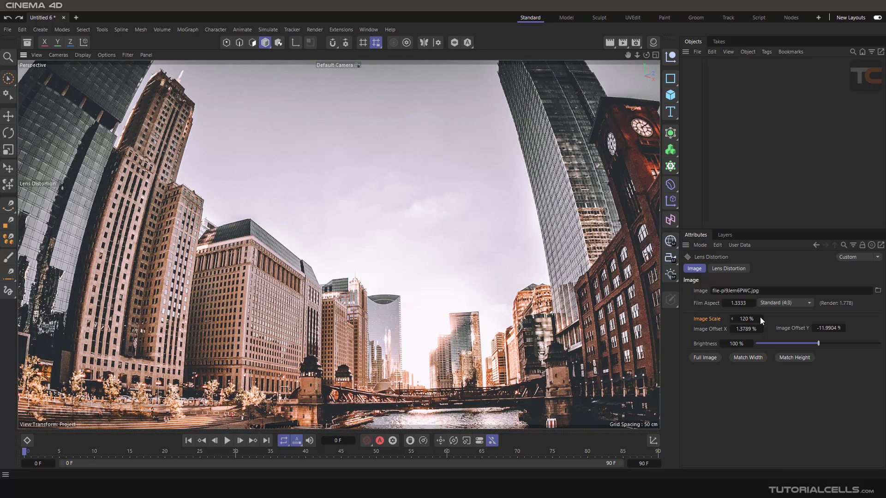
Step: Compare the image fit options, ending on Match Width, and shift the image to offsets of about 3.02 % X and -13.74 % Y
{"action": "left_click", "coordinate": [708, 359]}
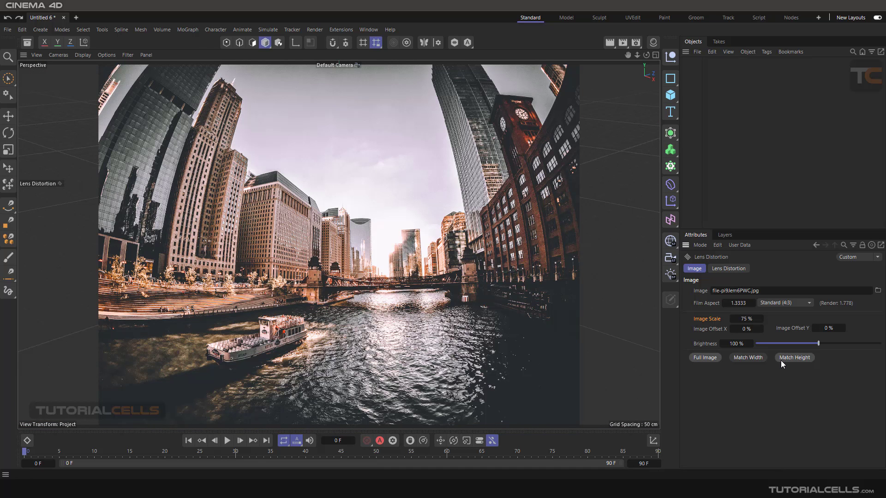
{"action": "left_click", "coordinate": [760, 359]}
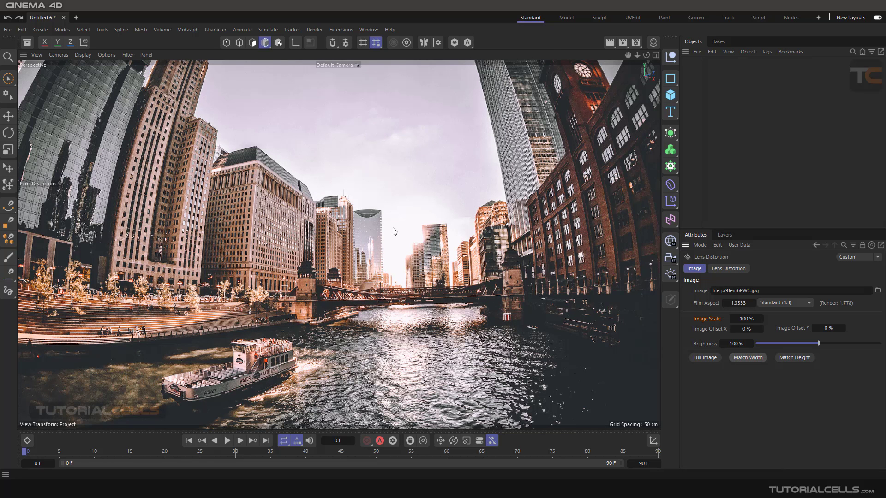
{"action": "left_click", "coordinate": [779, 357]}
{"action": "left_click", "coordinate": [755, 357]}
{"action": "middle_click_drag", "start_coordinate": [447, 129], "coordinate": [463, 210], "text": "alt"}
{"action": "middle_click_drag", "start_coordinate": [480, 123], "coordinate": [483, 126], "text": "alt"}
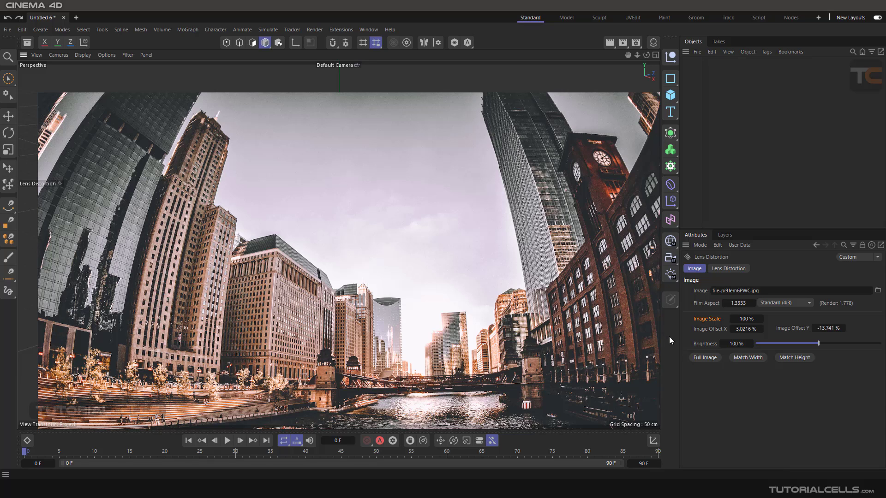
Step: Set the Lens Distortion Model to 3DE Radial Fisheye Degree 8 and look through the Solve Mode options
{"action": "left_click", "coordinate": [720, 268]}
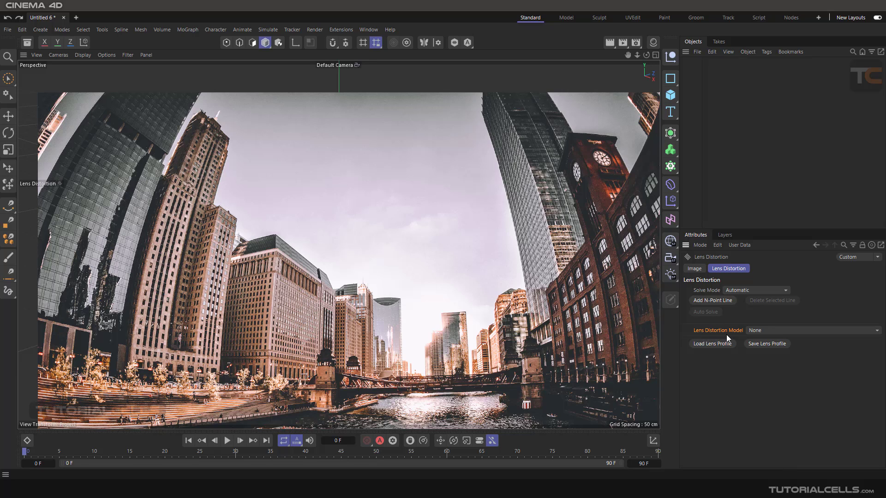
{"action": "left_click", "coordinate": [759, 332]}
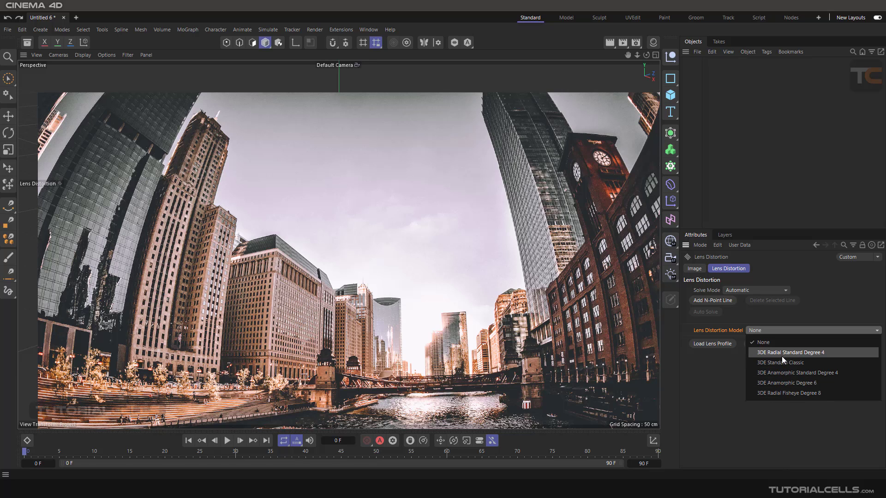
{"action": "left_click", "coordinate": [785, 392]}
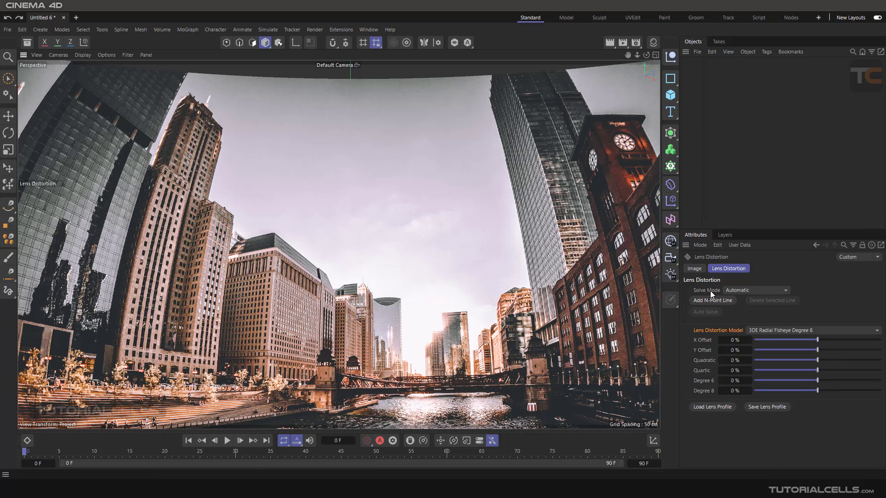
{"action": "left_click", "coordinate": [743, 290]}
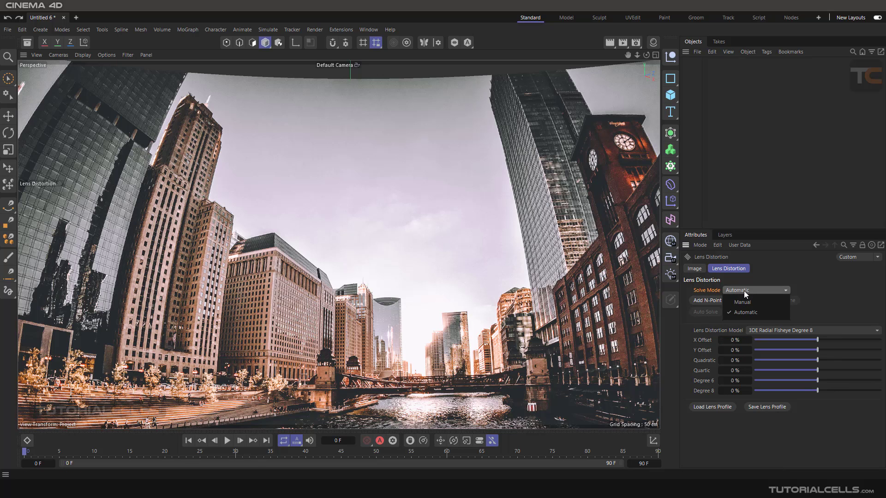
{"action": "left_click", "coordinate": [743, 291]}
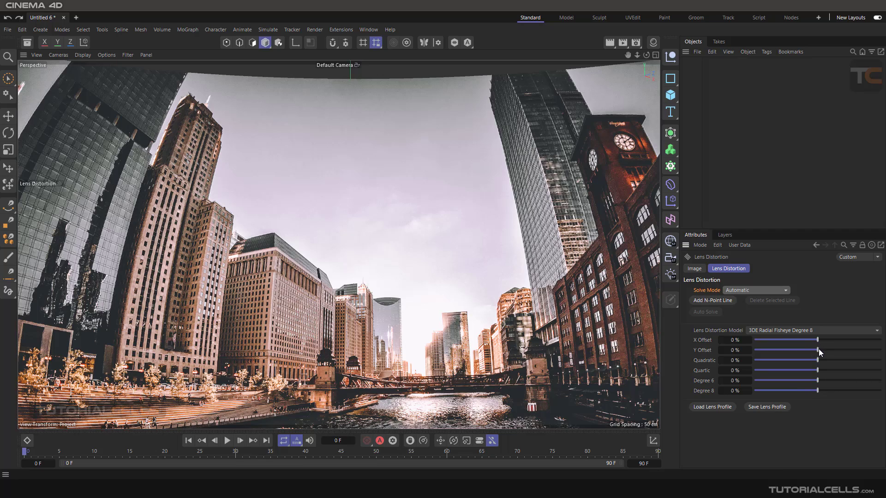
Step: Try Y Offset -4 %, Quadratic 6 % and Degree 6 -1 % on the distortion model, and reset the parameters to 0 %
{"action": "left_click_drag", "start_coordinate": [818, 350], "coordinate": [815, 380]}
{"action": "right_click", "coordinate": [750, 370]}
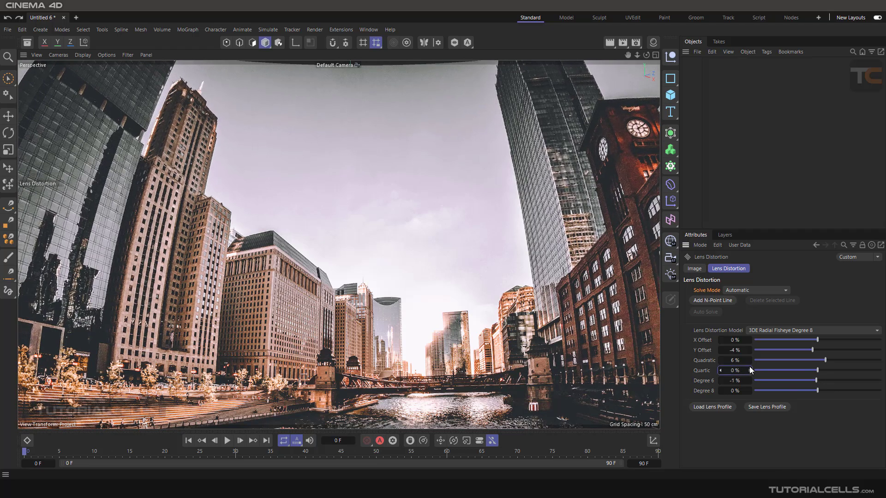
{"action": "right_click", "coordinate": [750, 360]}
{"action": "right_click", "coordinate": [750, 350]}
{"action": "right_click", "coordinate": [750, 340]}
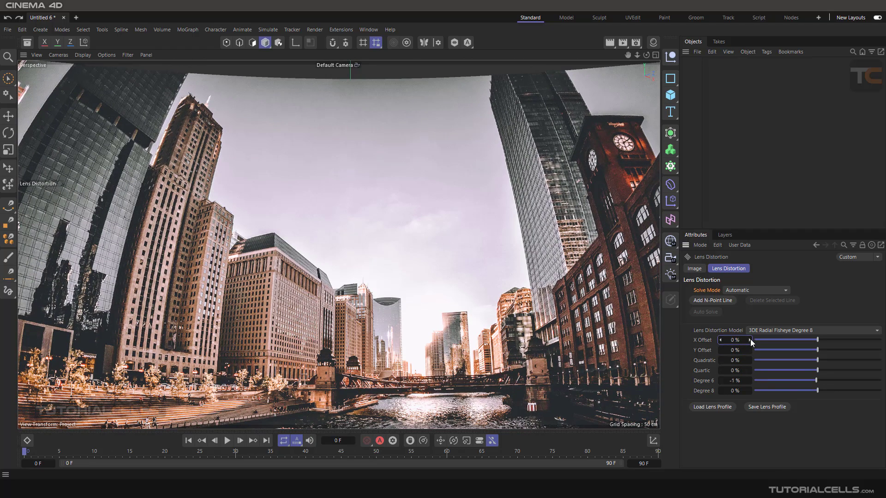
{"action": "right_click", "coordinate": [749, 381]}
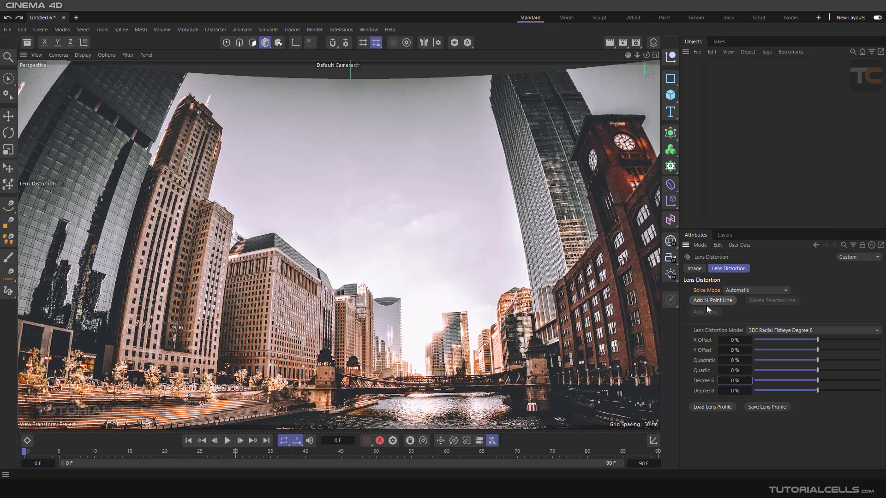
Step: Switch the Solve Mode to Manual and back to Automatic
{"action": "left_click", "coordinate": [746, 290]}
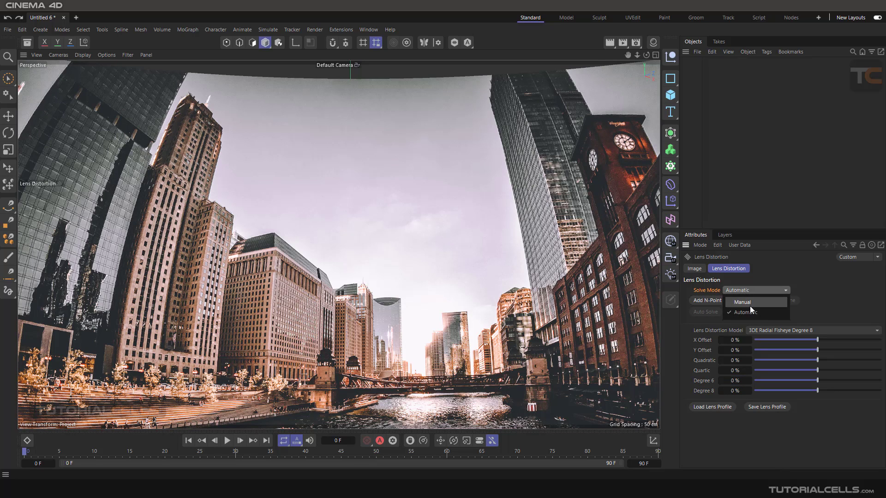
{"action": "left_click", "coordinate": [749, 306]}
{"action": "left_click", "coordinate": [746, 289]}
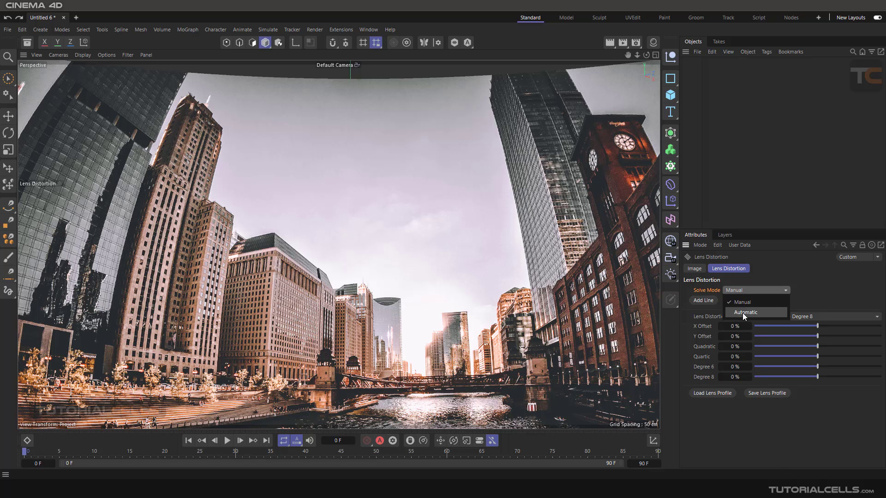
{"action": "left_click", "coordinate": [742, 313]}
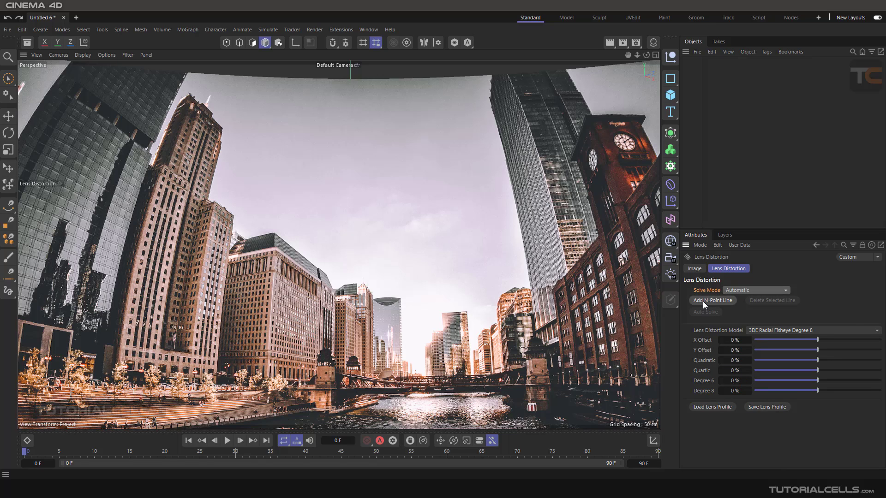
Step: Add an N-point line and move its points from the sky onto the tall glass tower on the image's right side
{"action": "left_click", "coordinate": [703, 303]}
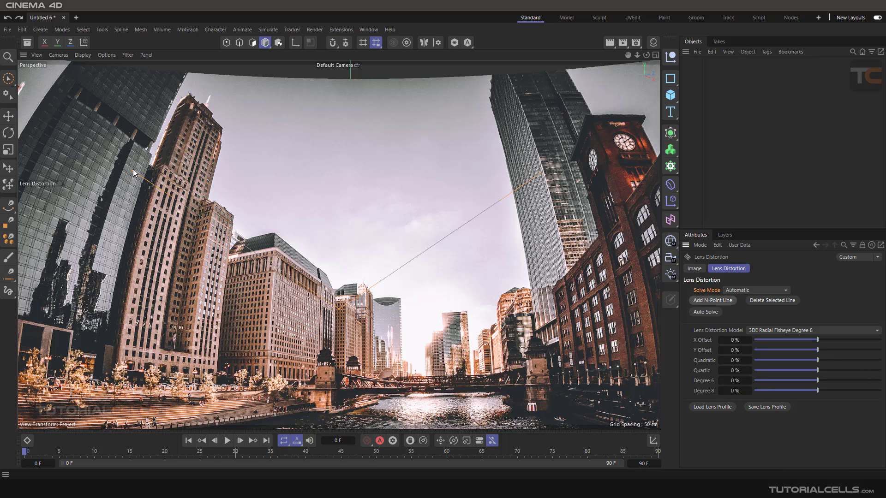
{"action": "left_click_drag", "start_coordinate": [134, 171], "coordinate": [281, 149]}
{"action": "left_click_drag", "start_coordinate": [339, 312], "coordinate": [357, 197]}
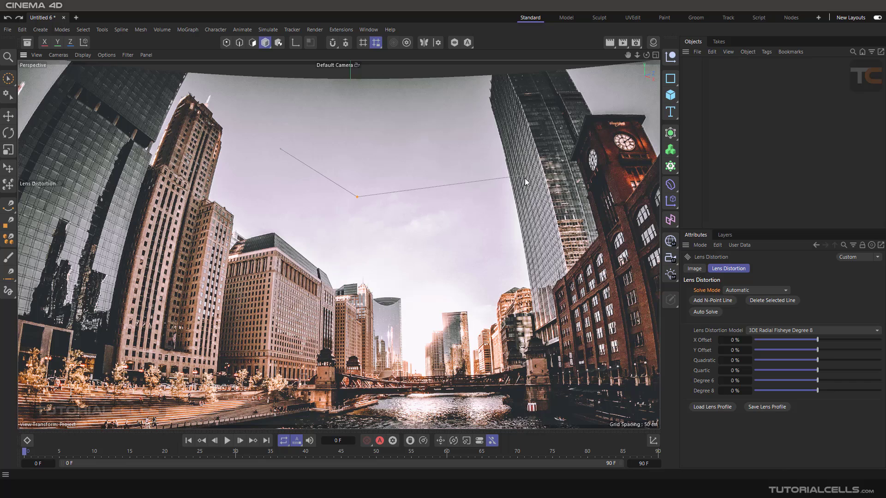
{"action": "left_click_drag", "start_coordinate": [525, 176], "coordinate": [476, 176]}
{"action": "left_click_drag", "start_coordinate": [383, 188], "coordinate": [386, 175]}
{"action": "left_click_drag", "start_coordinate": [464, 166], "coordinate": [433, 174]}
{"action": "left_click_drag", "start_coordinate": [490, 163], "coordinate": [491, 108]}
{"action": "left_click_drag", "start_coordinate": [306, 186], "coordinate": [513, 198]}
{"action": "left_click_drag", "start_coordinate": [280, 150], "coordinate": [529, 290]}
Step: Enlarge the image to 167 % and refine the line's points along the left edge of the right-hand glass tower
{"action": "left_click", "coordinate": [694, 270]}
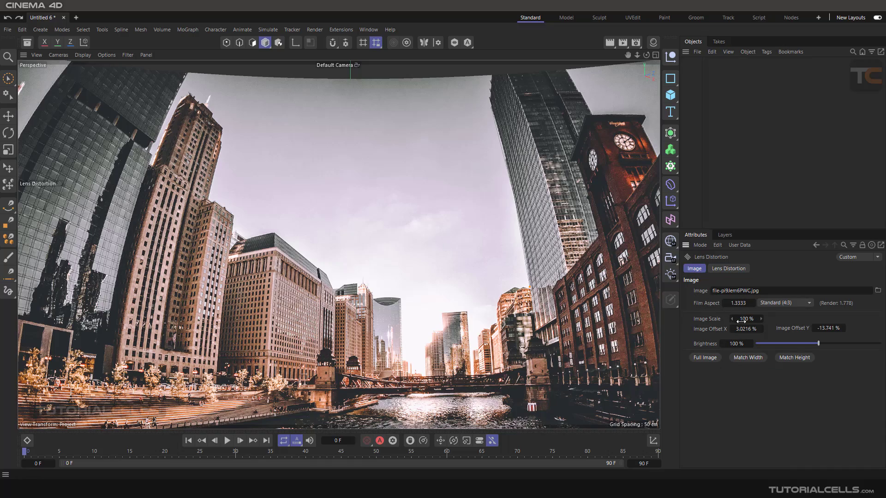
{"action": "left_click_drag", "start_coordinate": [732, 319], "coordinate": [732, 318]}
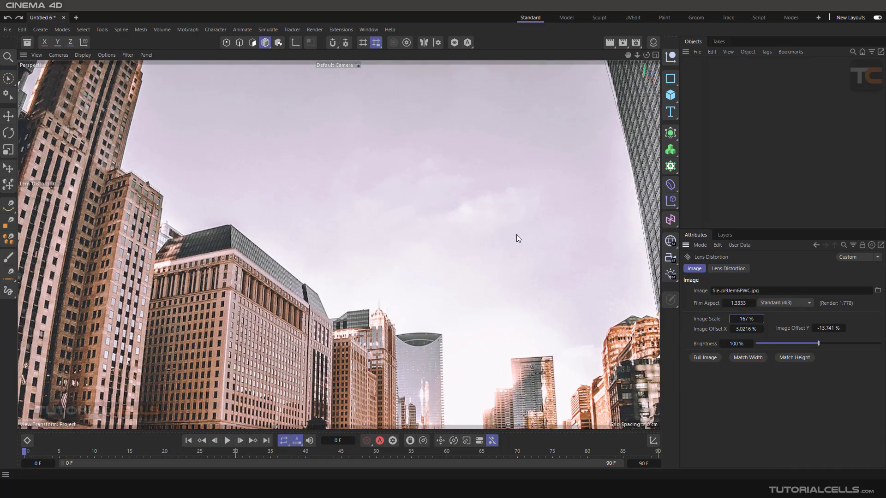
{"action": "left_click_drag", "start_coordinate": [517, 209], "coordinate": [427, 319]}
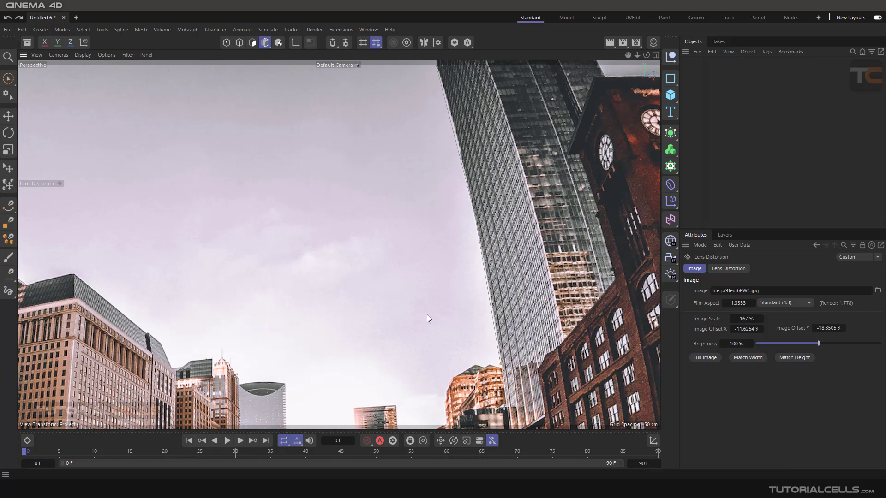
{"action": "left_click", "coordinate": [494, 327]}
{"action": "left_click_drag", "start_coordinate": [494, 326], "coordinate": [494, 326]}
{"action": "left_click_drag", "start_coordinate": [488, 293], "coordinate": [488, 293]}
{"action": "left_click_drag", "start_coordinate": [455, 139], "coordinate": [456, 139]}
{"action": "middle_click_drag", "start_coordinate": [422, 145], "coordinate": [436, 237]}
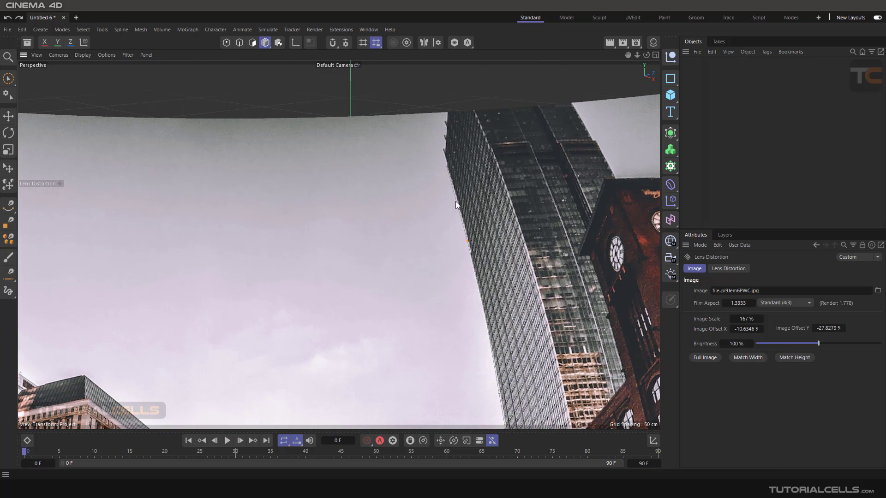
{"action": "left_click_drag", "start_coordinate": [456, 202], "coordinate": [456, 199]}
Step: Refit the full image, enlarge it to 241 % and bring line points to the glass tower and brown skyscraper on the image's left side
{"action": "left_click", "coordinate": [699, 357]}
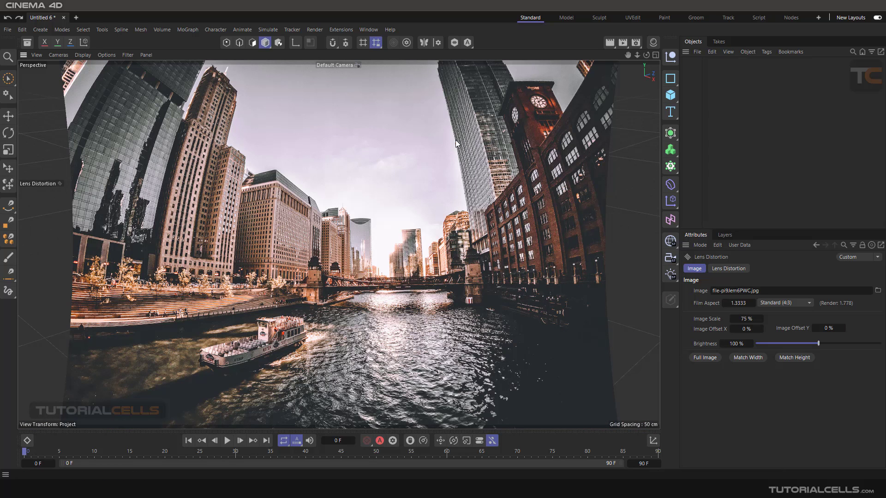
{"action": "left_click_drag", "start_coordinate": [459, 161], "coordinate": [380, 156]}
{"action": "left_click_drag", "start_coordinate": [380, 156], "coordinate": [205, 165]}
{"action": "left_click_drag", "start_coordinate": [738, 314], "coordinate": [814, 314]}
{"action": "left_click_drag", "start_coordinate": [239, 188], "coordinate": [267, 237]}
{"action": "left_click_drag", "start_coordinate": [308, 183], "coordinate": [341, 116]}
{"action": "left_click_drag", "start_coordinate": [325, 228], "coordinate": [339, 160]}
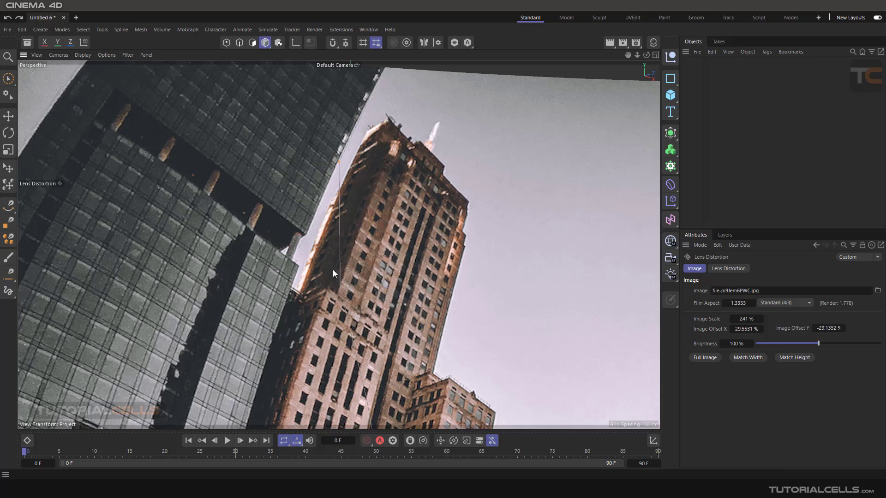
Step: Place the line's points down the boundary between the left glass tower and the brown skyscraper
{"action": "left_click_drag", "start_coordinate": [341, 292], "coordinate": [296, 262]}
{"action": "left_click_drag", "start_coordinate": [315, 227], "coordinate": [311, 226]}
{"action": "middle_click_drag", "start_coordinate": [368, 330], "coordinate": [314, 222]}
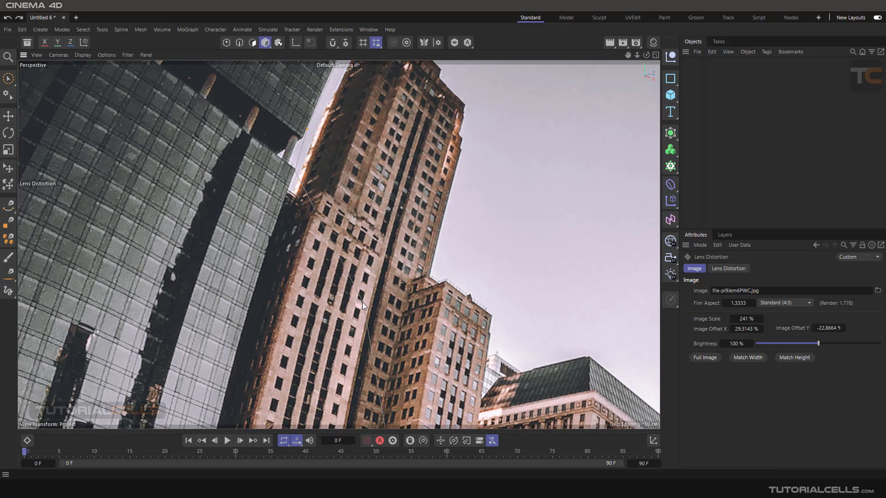
{"action": "left_click_drag", "start_coordinate": [361, 302], "coordinate": [263, 263]}
{"action": "middle_click_drag", "start_coordinate": [323, 338], "coordinate": [396, 231]}
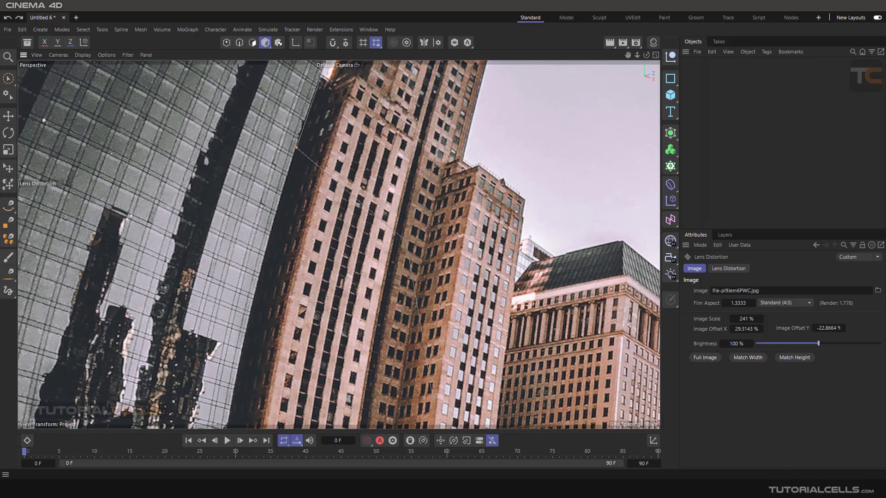
{"action": "left_click_drag", "start_coordinate": [405, 240], "coordinate": [265, 254]}
{"action": "left_click_drag", "start_coordinate": [418, 298], "coordinate": [247, 327]}
Step: Carry the line down to the base of the brown skyscraper's edge and fit the full image in the view
{"action": "middle_click_drag", "start_coordinate": [328, 329], "coordinate": [383, 216]}
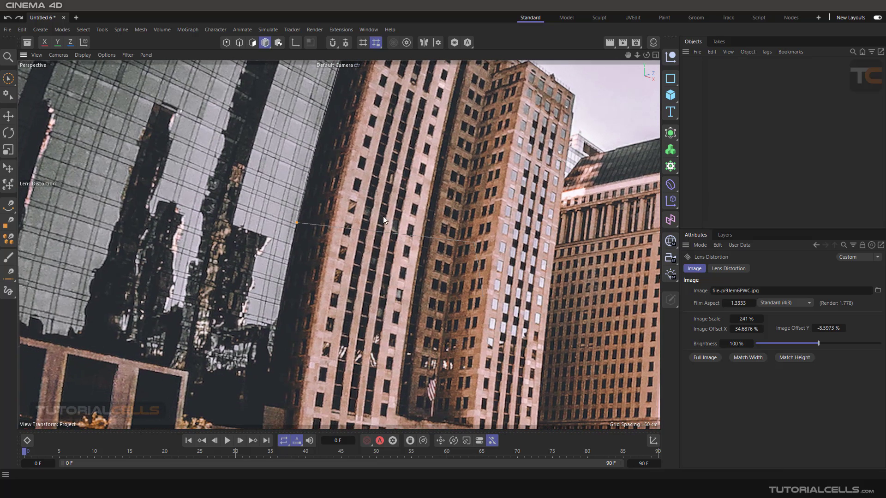
{"action": "left_click_drag", "start_coordinate": [297, 223], "coordinate": [282, 301]}
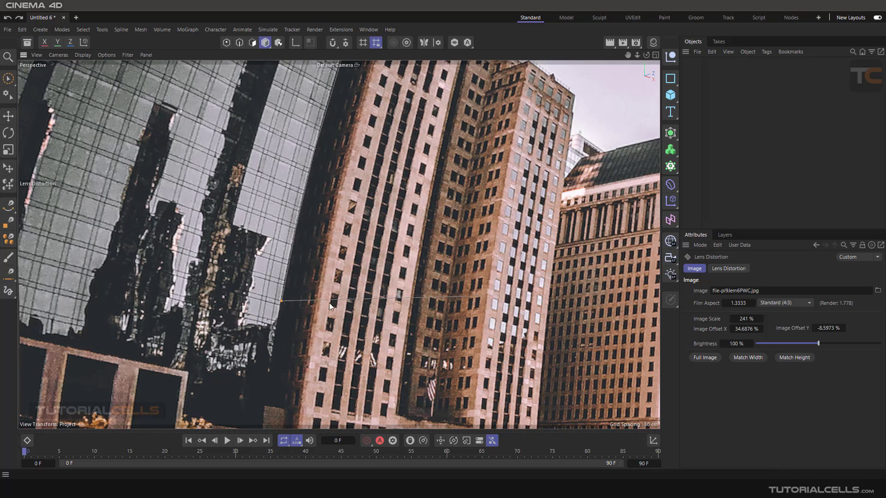
{"action": "left_click", "coordinate": [476, 297]}
{"action": "left_click_drag", "start_coordinate": [268, 310], "coordinate": [282, 304]}
{"action": "left_click_drag", "start_coordinate": [468, 305], "coordinate": [263, 414]}
{"action": "left_click", "coordinate": [697, 358]}
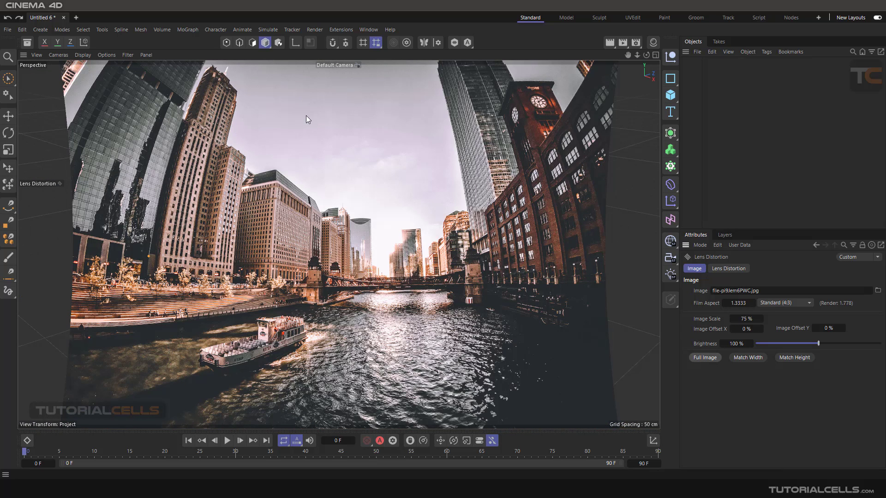
Step: Auto-solve the lens distortion from the lines and adjust Y Offset to 28 %, Quadratic to 47 % and Quartic to -16 %
{"action": "left_click", "coordinate": [729, 269]}
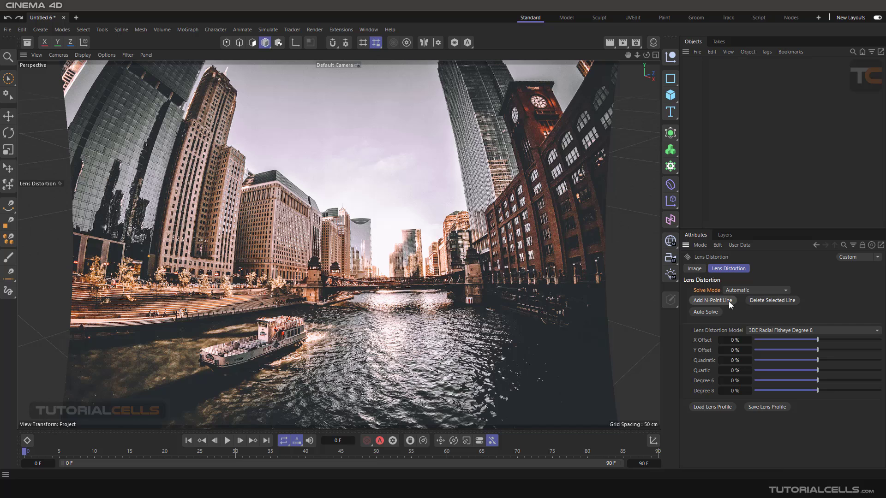
{"action": "left_click", "coordinate": [706, 312]}
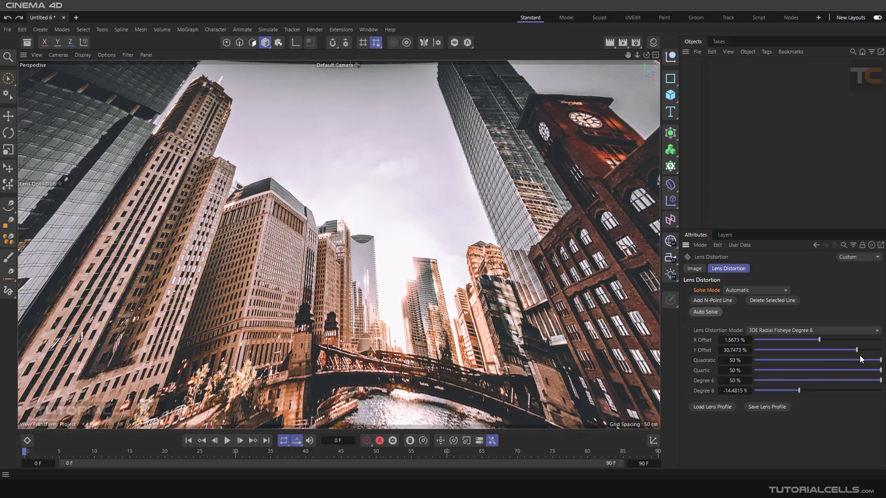
{"action": "left_click_drag", "start_coordinate": [856, 350], "coordinate": [797, 362]}
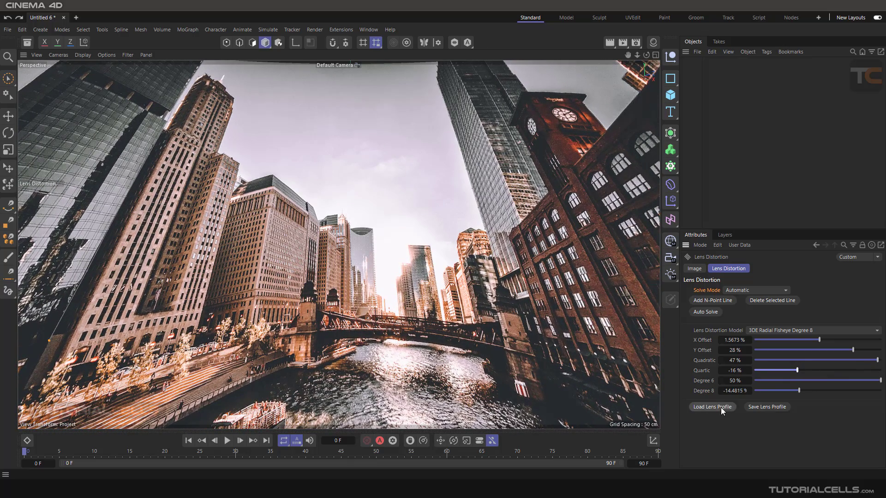
Step: Reduce the image scale to 54 % and go back to the lens distortion settings
{"action": "left_click", "coordinate": [696, 269]}
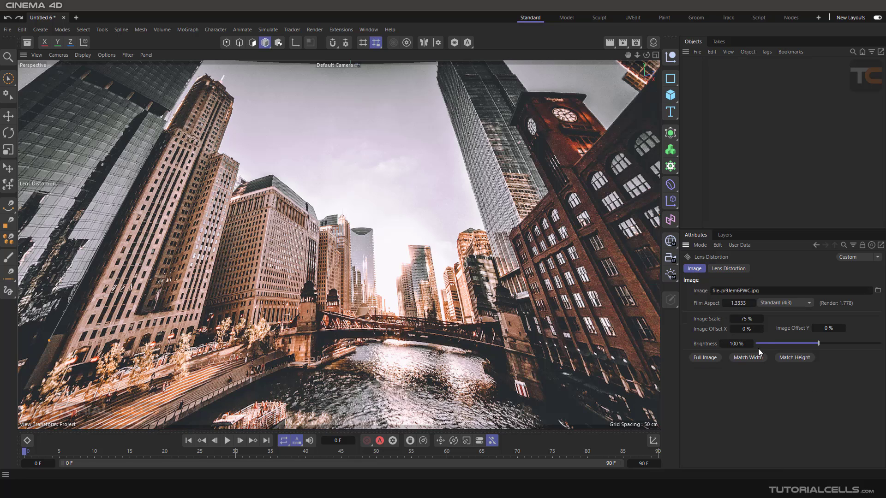
{"action": "left_click", "coordinate": [708, 359]}
{"action": "mouse_move", "coordinate": [746, 319]}
{"action": "left_mouse_down"}
{"action": "mouse_move", "coordinate": [726, 319]}
{"action": "mouse_move", "coordinate": [745, 319]}
{"action": "left_mouse_up"}
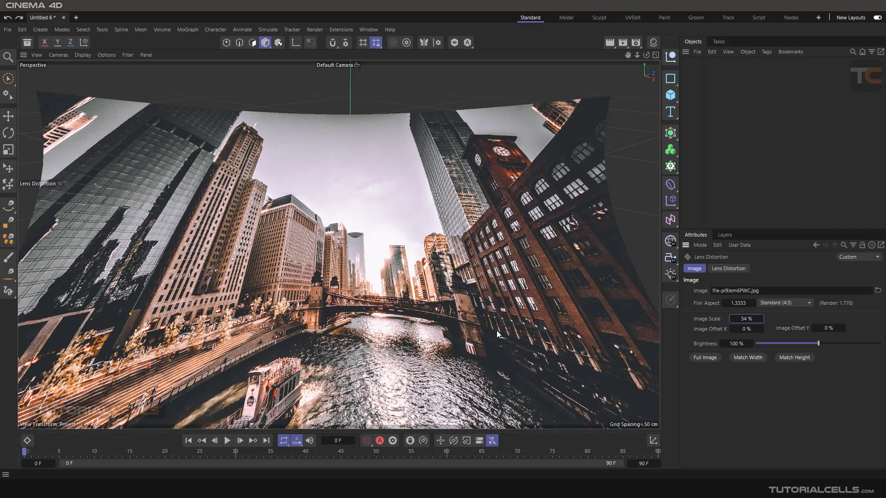
{"action": "left_click", "coordinate": [729, 269]}
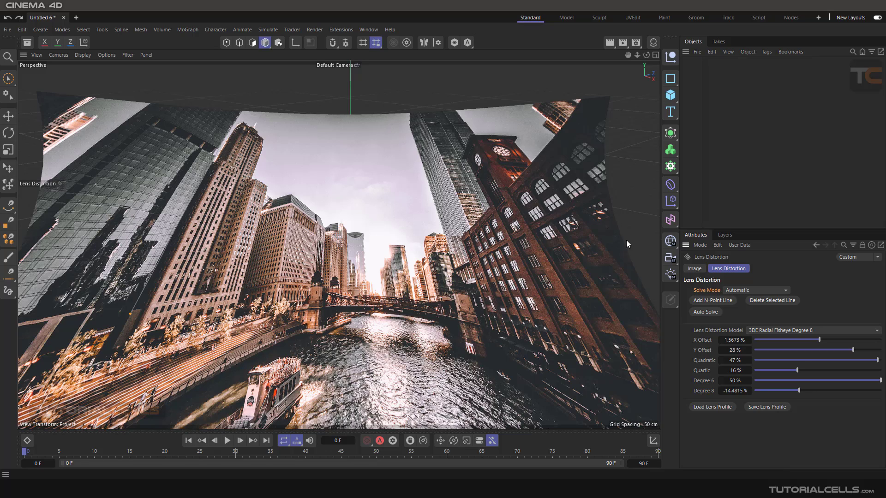
{"action": "left_click", "coordinate": [318, 29]}
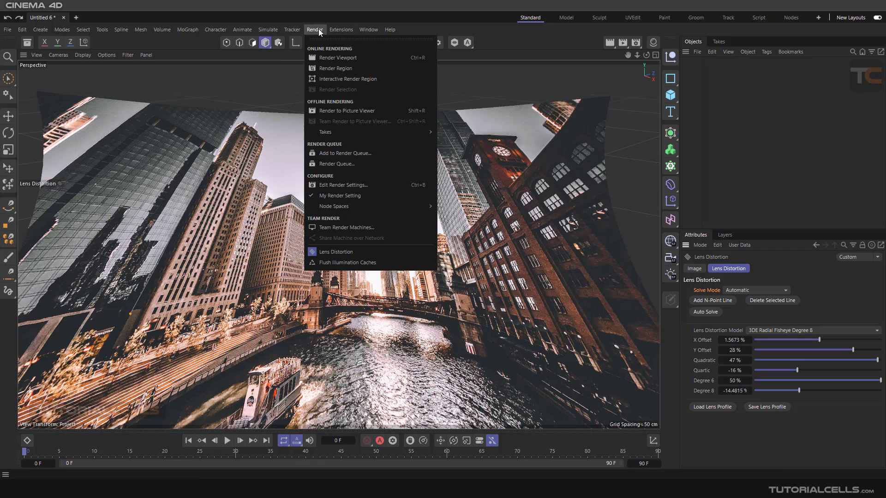
{"action": "left_click", "coordinate": [746, 154]}
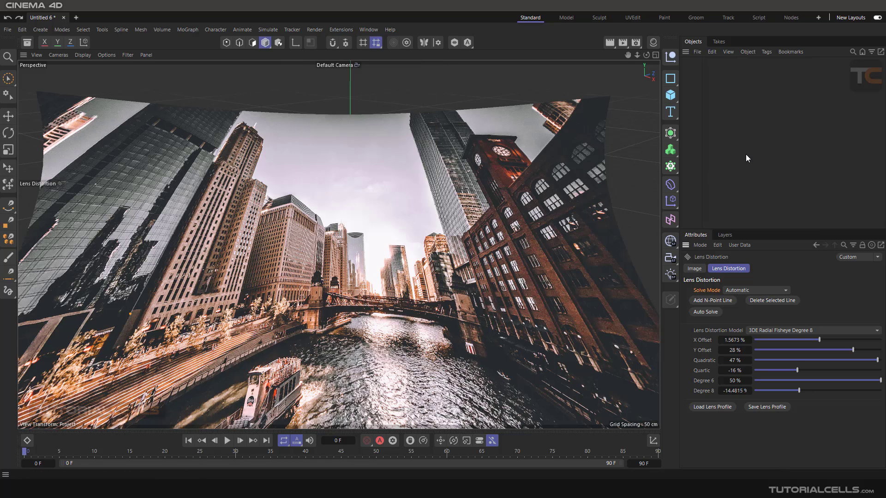
Step: Try the 3DE Radial Standard Degree 4 distortion model and auto-solve it
{"action": "left_click", "coordinate": [796, 331]}
{"action": "left_click", "coordinate": [790, 352]}
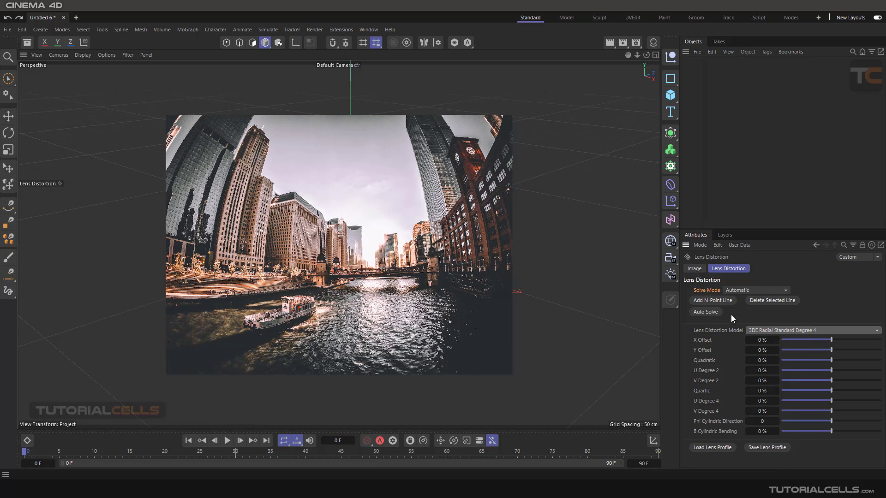
{"action": "left_click", "coordinate": [719, 312]}
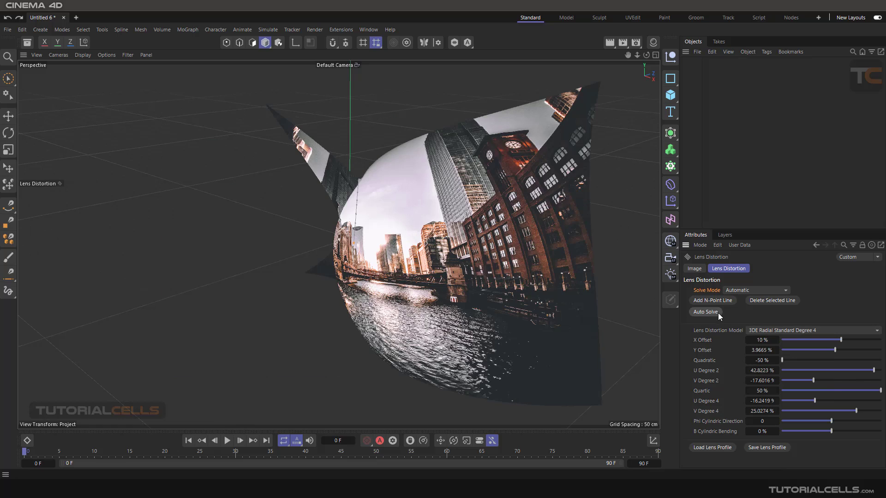
Step: Set the Lens Distortion Model to 3DE Standard Classic and auto-solve it
{"action": "left_click", "coordinate": [762, 329]}
{"action": "left_click", "coordinate": [773, 367]}
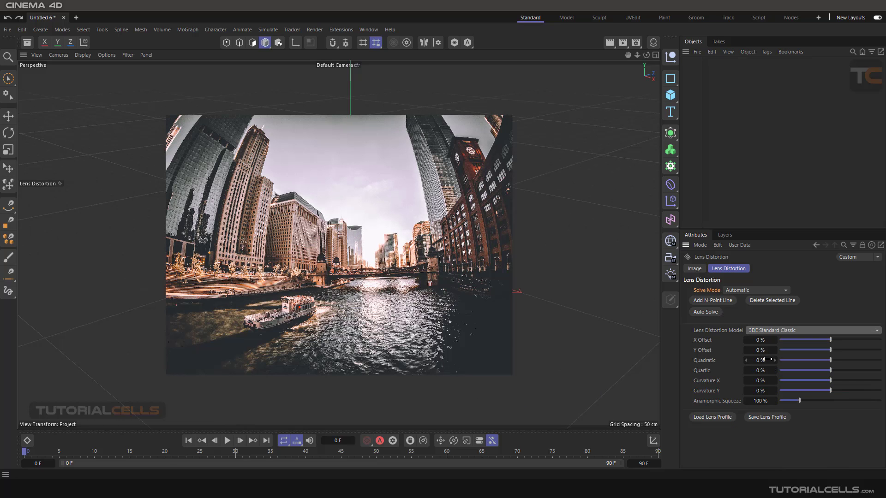
{"action": "left_click", "coordinate": [710, 313]}
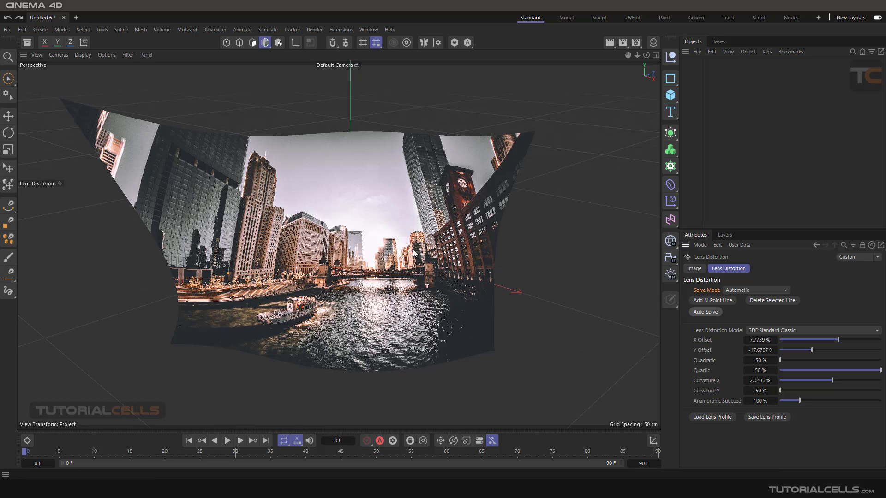
Step: Try the 3DE Anamorphic Standard Degree 4 model with Auto Solve and check the Solve Mode options
{"action": "left_click", "coordinate": [760, 331]}
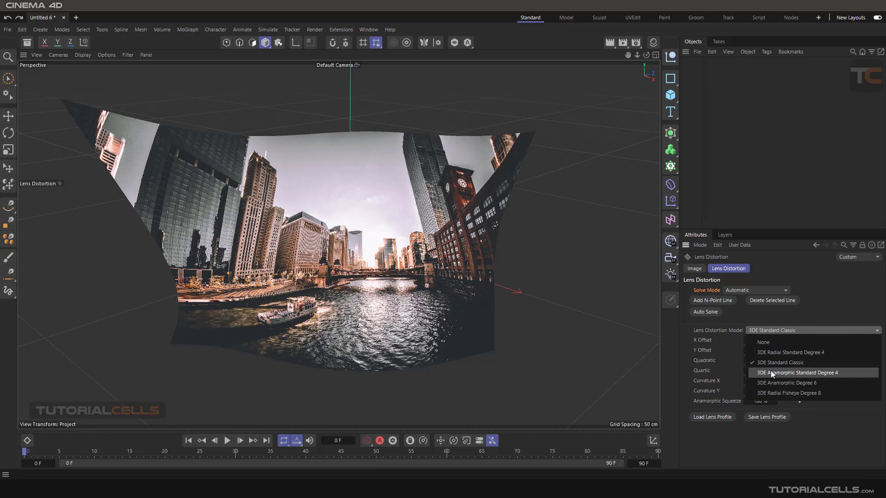
{"action": "left_click", "coordinate": [770, 370]}
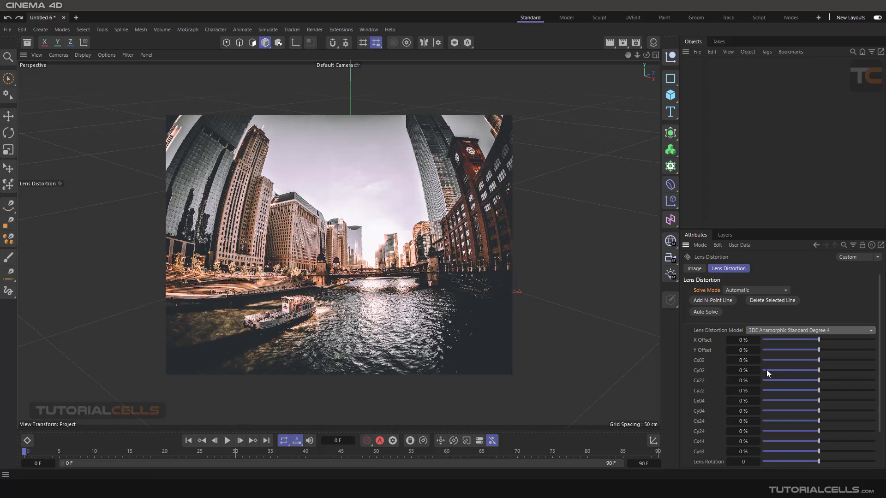
{"action": "left_click", "coordinate": [710, 312]}
{"action": "left_click", "coordinate": [754, 290]}
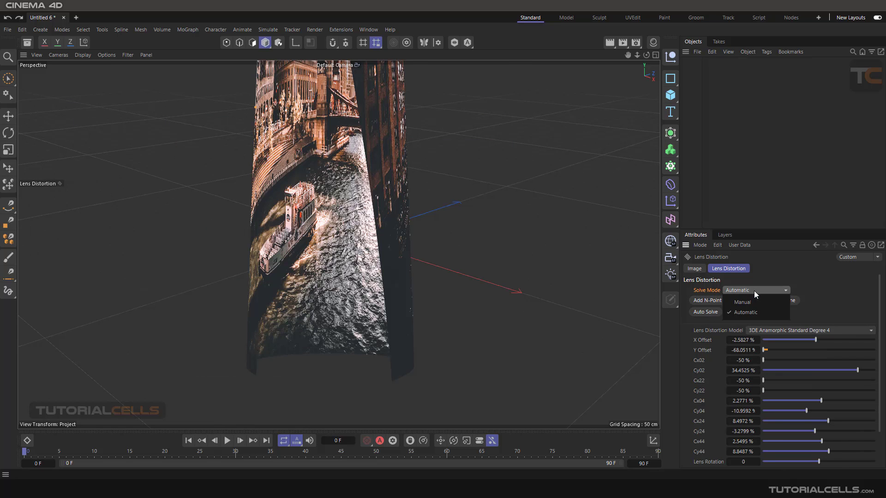
{"action": "left_click", "coordinate": [757, 293]}
Step: Try the 3DE Anamorphic Degree 6 distortion model and auto-solve it
{"action": "left_click", "coordinate": [765, 332]}
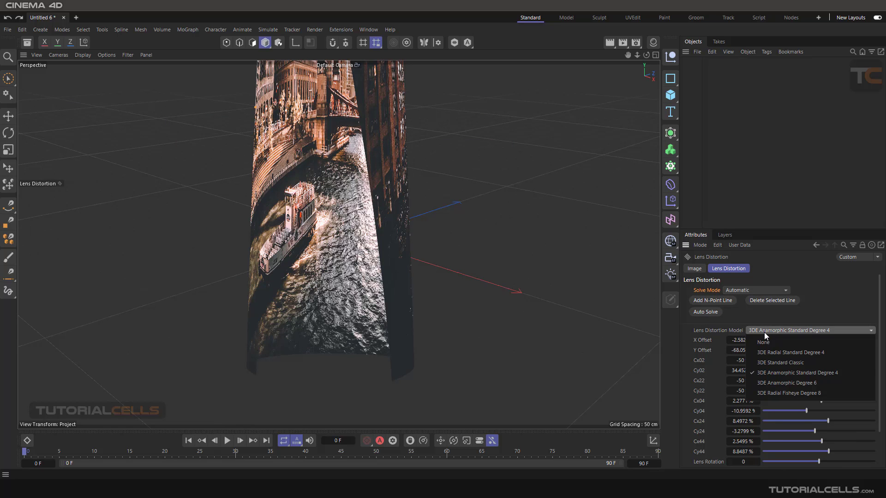
{"action": "left_click", "coordinate": [764, 379]}
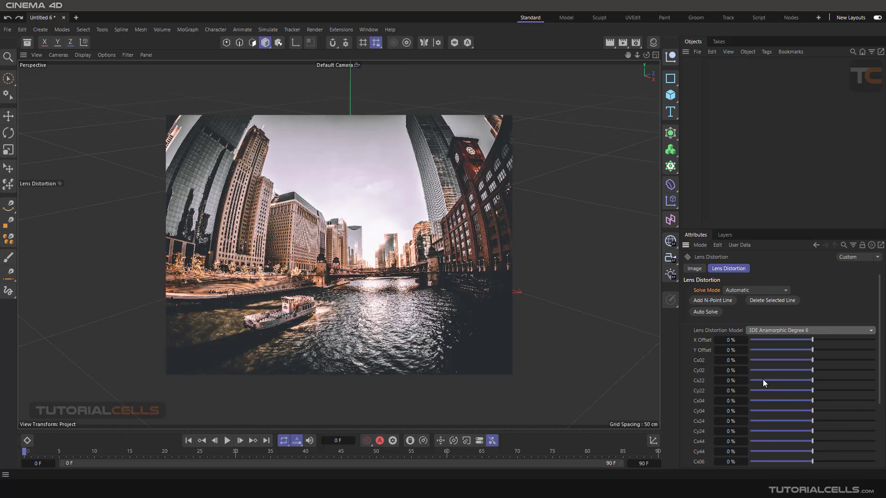
{"action": "left_click", "coordinate": [713, 312]}
Step: Return the Lens Distortion Model to 3DE Standard Classic
{"action": "left_click", "coordinate": [760, 332]}
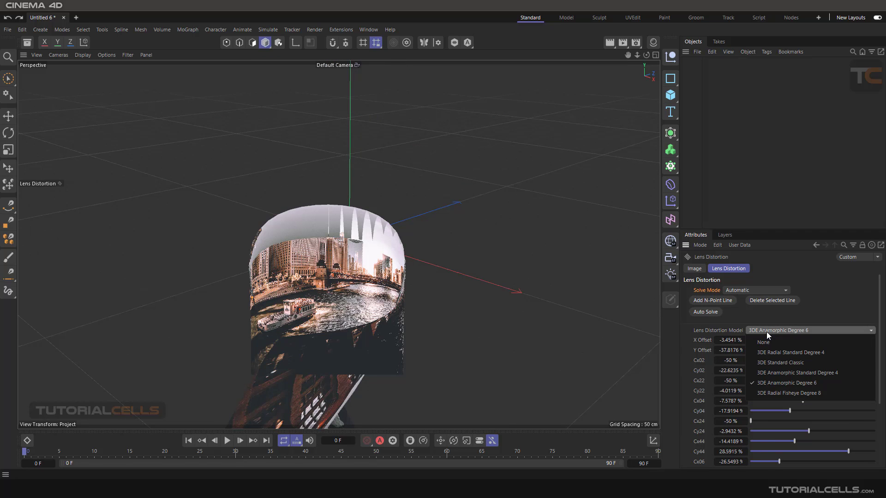
{"action": "left_click", "coordinate": [770, 363]}
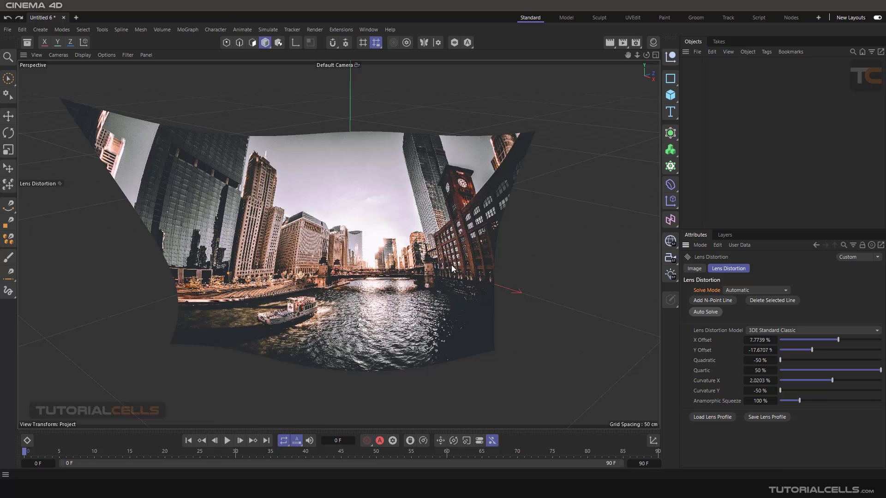
Step: Switch the Lens Distortion Model to None and back to 3DE Standard Classic to compare the photo
{"action": "left_click", "coordinate": [778, 330]}
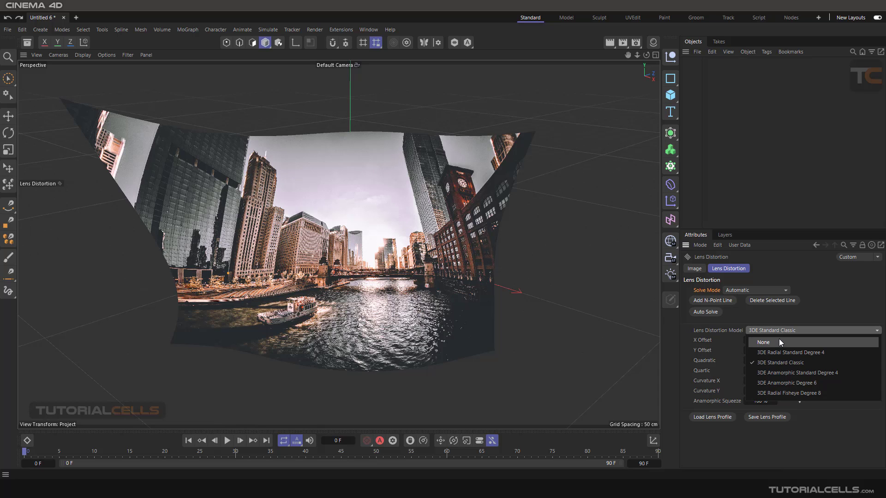
{"action": "left_click", "coordinate": [779, 339]}
{"action": "left_click", "coordinate": [783, 330]}
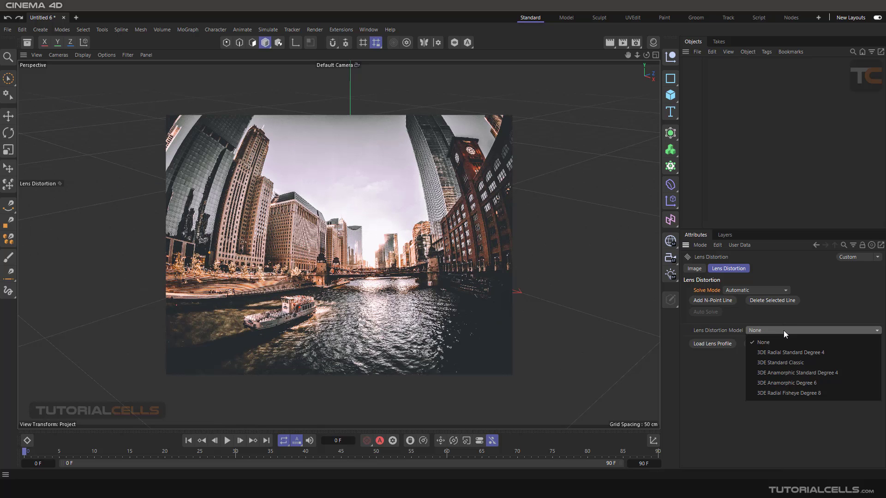
{"action": "left_click", "coordinate": [778, 363]}
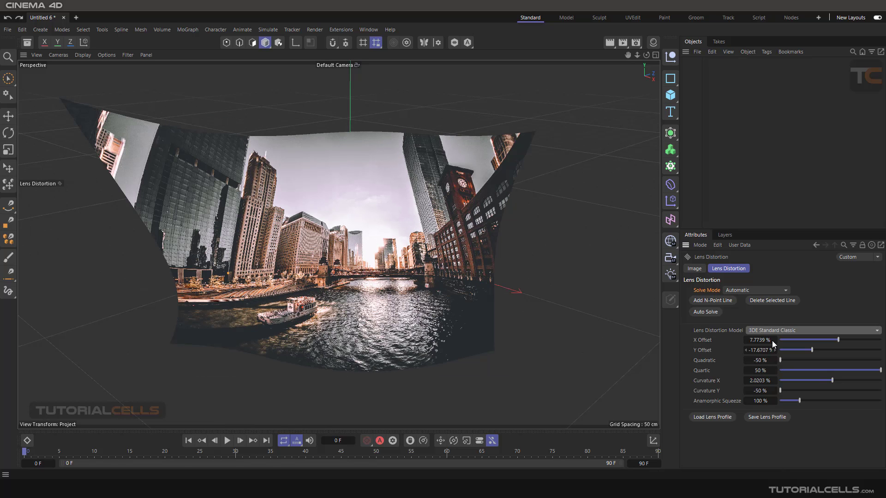
Step: Set the Lens Distortion Model to 3DE Radial Fisheye Degree 8 and auto-solve it
{"action": "left_click", "coordinate": [770, 329]}
{"action": "left_click", "coordinate": [779, 392]}
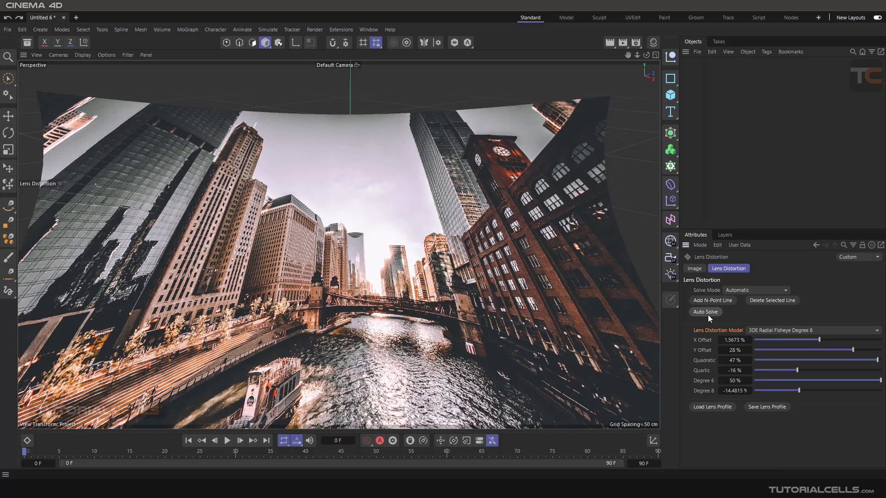
Step: Show the Material Manager beside the viewport and create a new standard material
{"action": "left_click", "coordinate": [653, 41]}
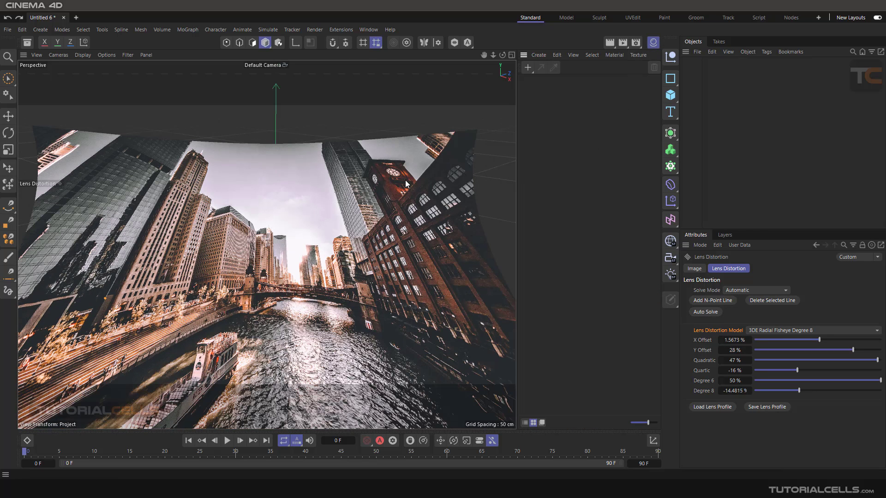
{"action": "scroll", "coordinate": [368, 207], "scroll_direction": "down", "scroll_amount": 3}
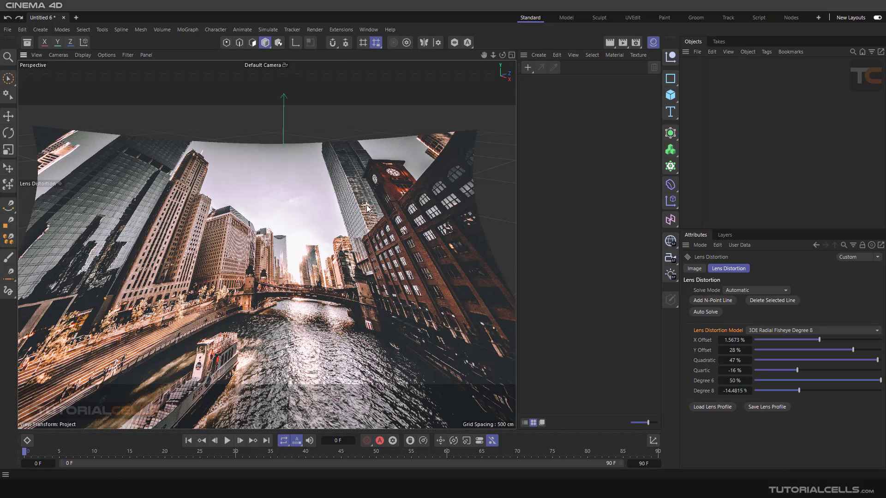
{"action": "scroll", "coordinate": [368, 209], "scroll_direction": "up", "scroll_amount": 3}
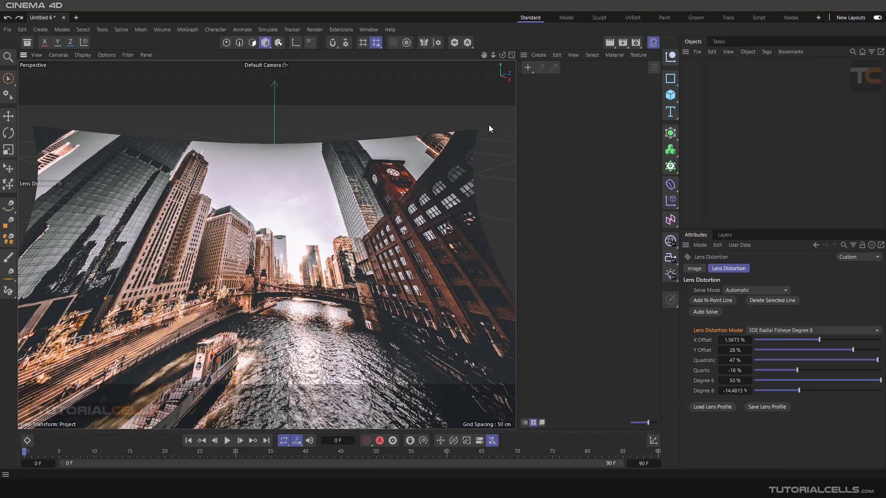
{"action": "left_click", "coordinate": [527, 69]}
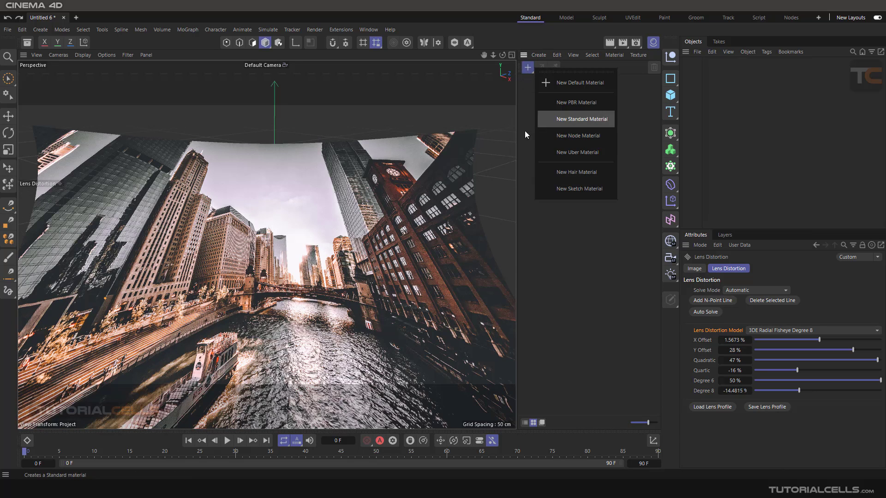
{"action": "left_click", "coordinate": [571, 120]}
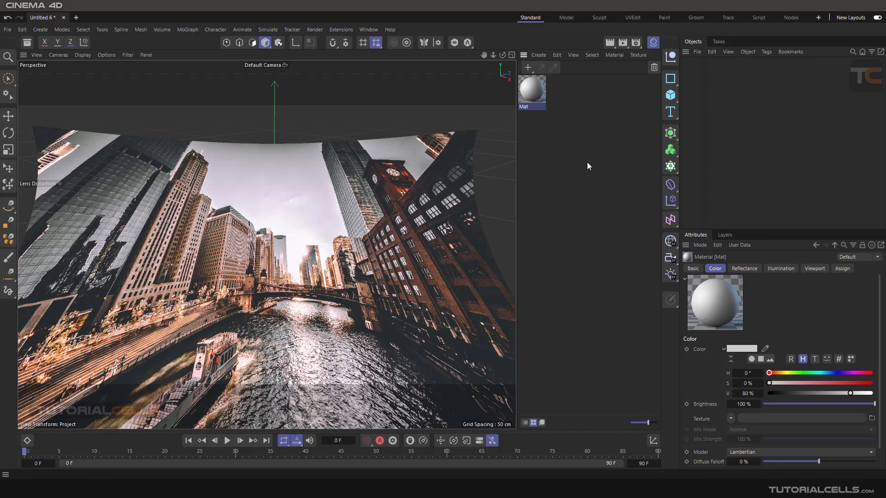
{"action": "double_click", "coordinate": [535, 92]}
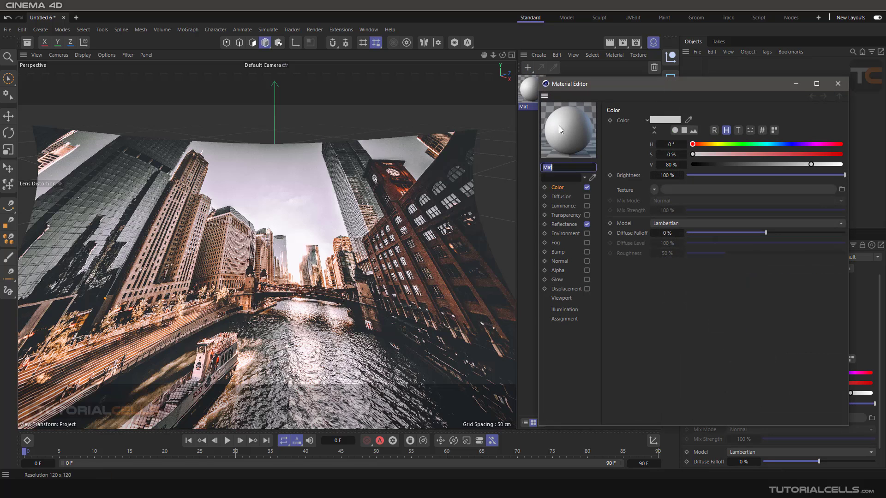
{"action": "left_click", "coordinate": [654, 189]}
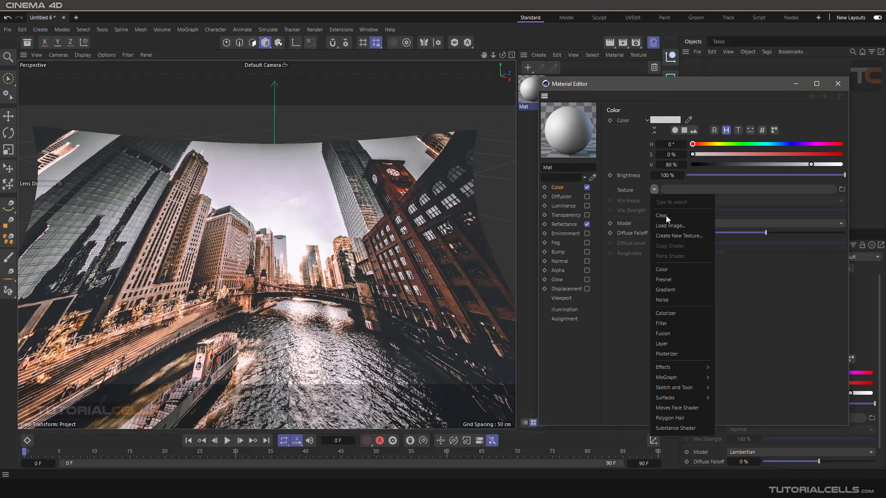
{"action": "left_click", "coordinate": [837, 84]}
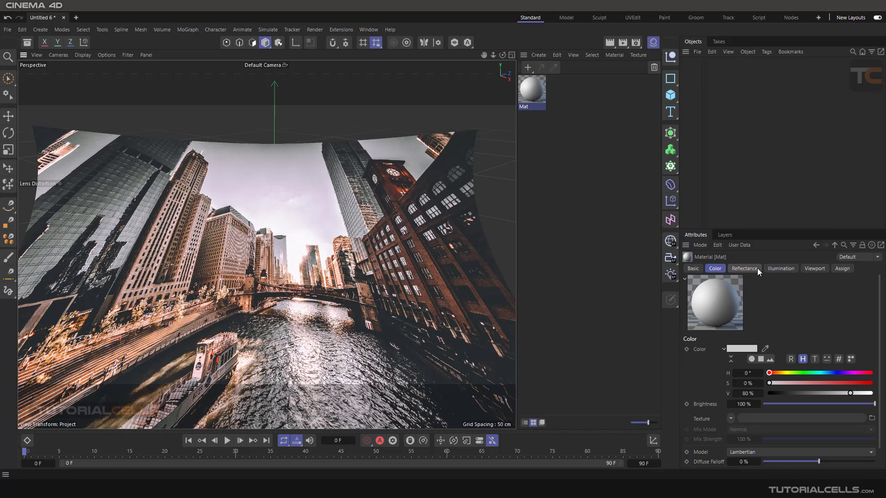
Step: Reactivate the Lens Distortion tool from the viewport's tool list to bring back its settings
{"action": "left_click", "coordinate": [39, 189]}
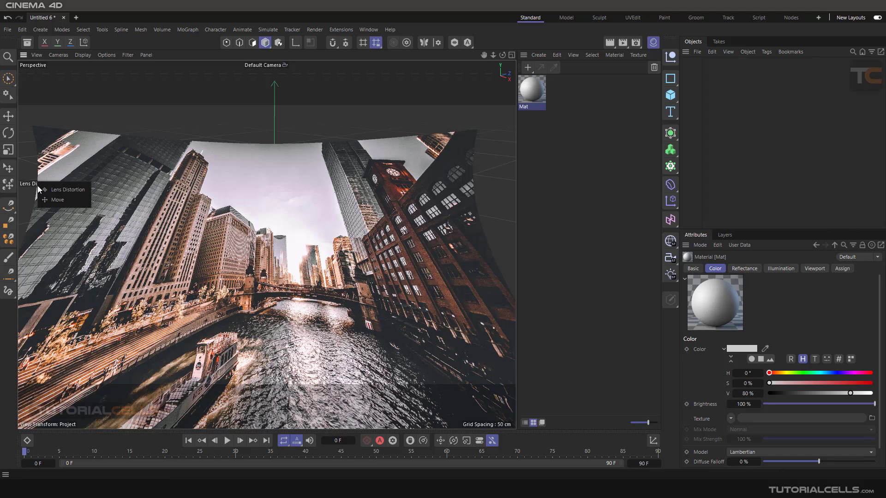
{"action": "left_click", "coordinate": [32, 189]}
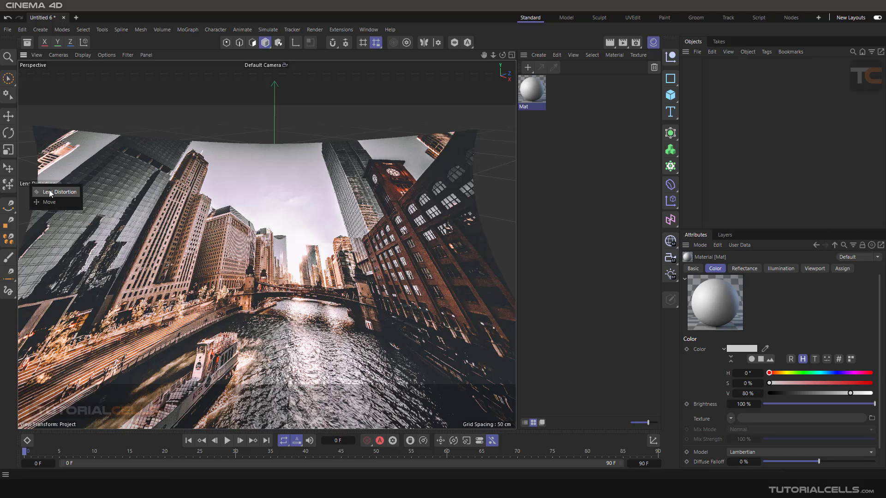
{"action": "left_click", "coordinate": [51, 192]}
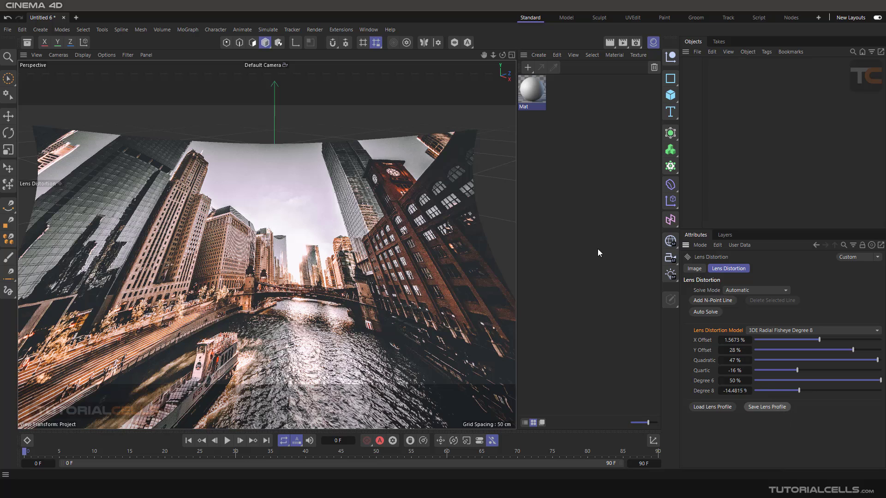
Step: Load the Lens Distortion effect as the material's Color texture, view the shader's properties and close the Material Editor
{"action": "double_click", "coordinate": [532, 91]}
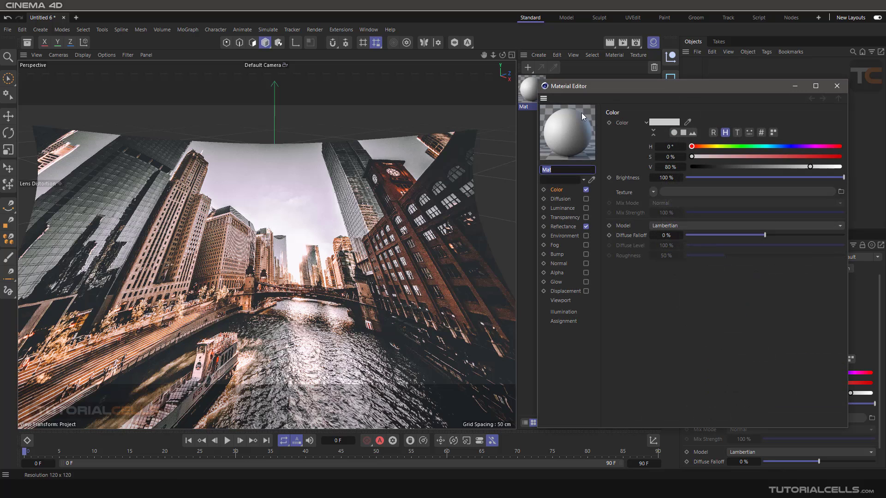
{"action": "left_click_drag", "start_coordinate": [574, 87], "coordinate": [438, 74]}
{"action": "left_click", "coordinate": [516, 180]}
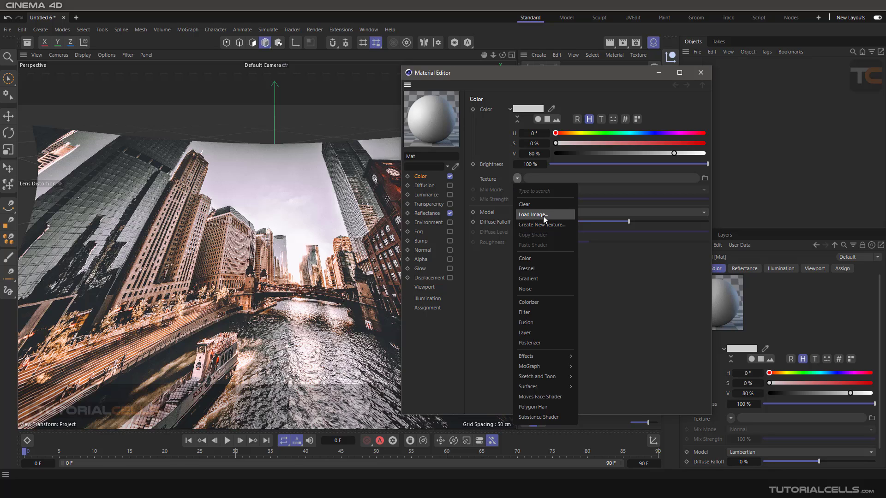
{"action": "mouse_move", "coordinate": [559, 355]}
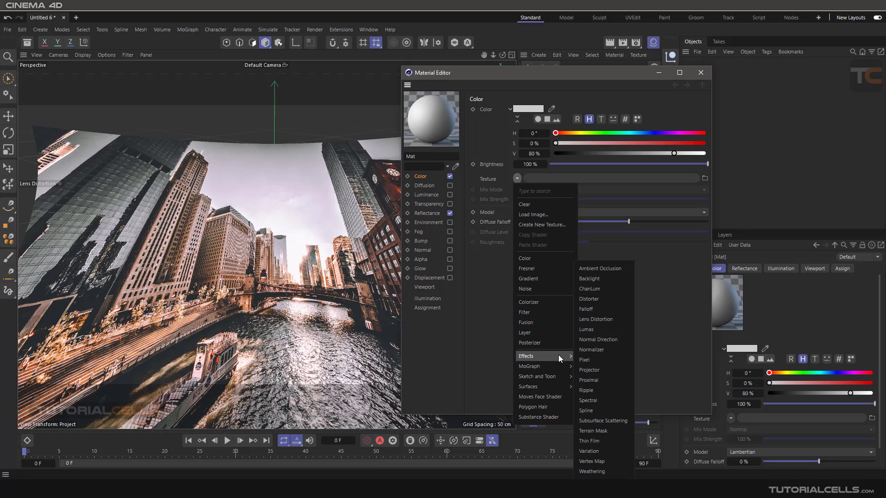
{"action": "left_click", "coordinate": [601, 319]}
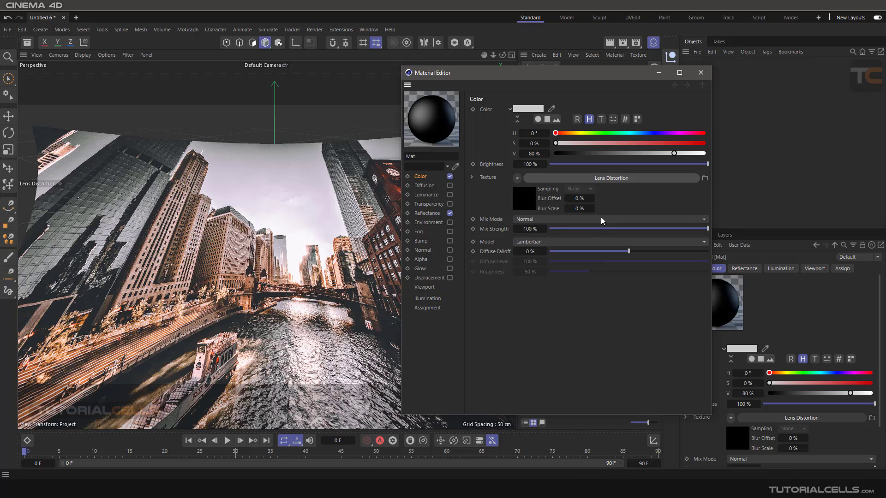
{"action": "left_click", "coordinate": [619, 180]}
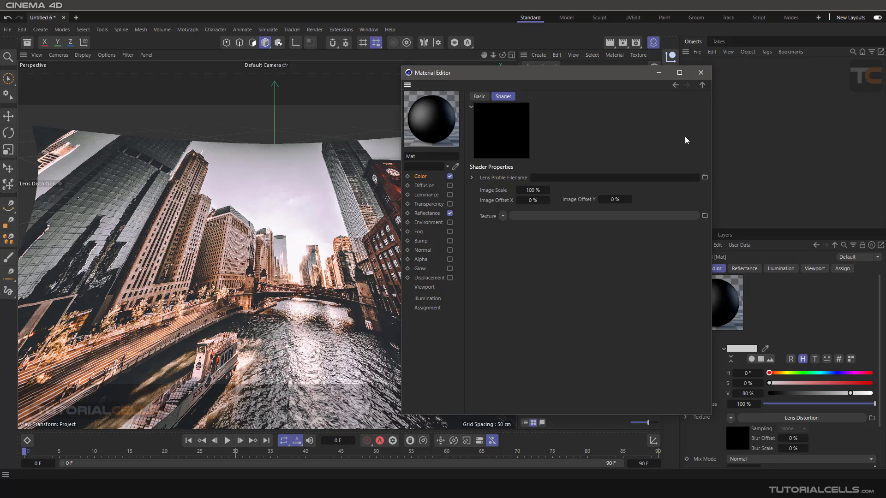
{"action": "left_click", "coordinate": [701, 74]}
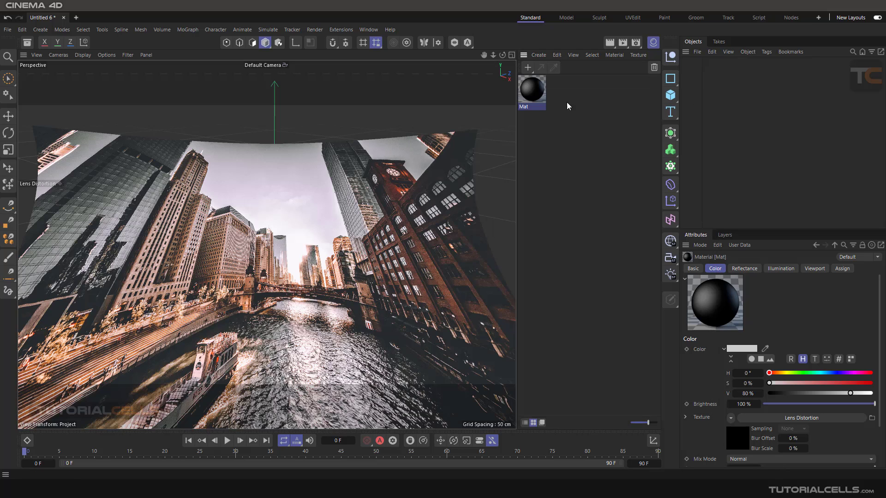
Step: Create a new project and add a standard material to it
{"action": "left_click", "coordinate": [76, 17]}
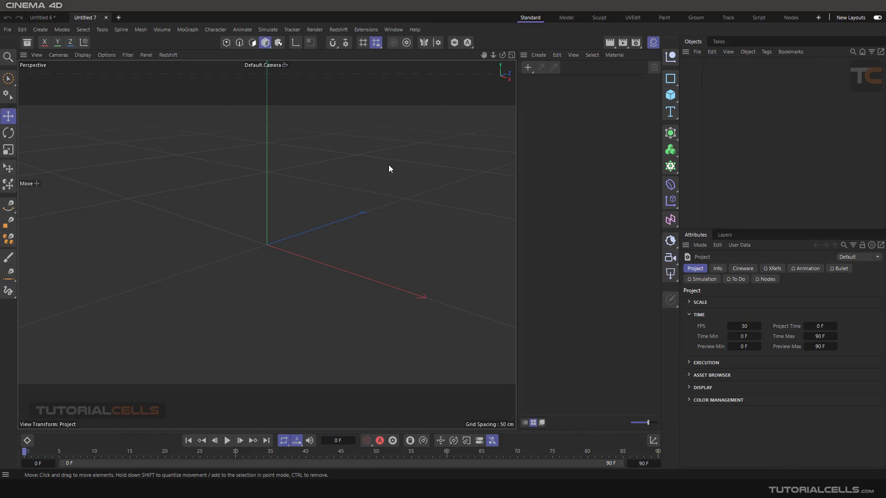
{"action": "left_click", "coordinate": [527, 68]}
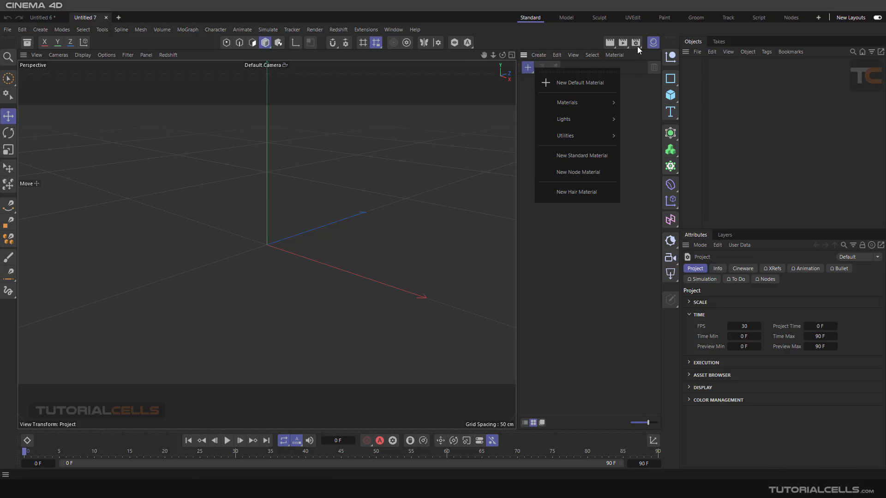
{"action": "left_click", "coordinate": [565, 157]}
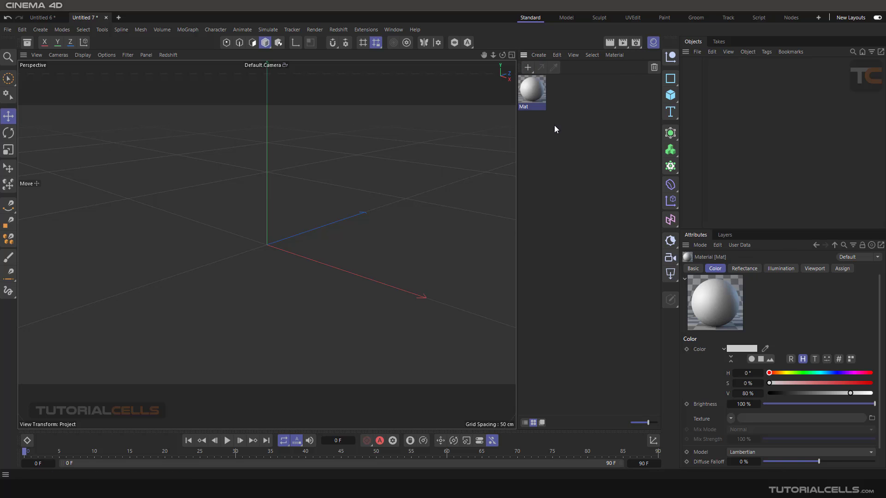
Step: Load the Lens Distortion effect as the new material's Color texture and assign dddddd.jpg as the shader's texture
{"action": "double_click", "coordinate": [534, 90]}
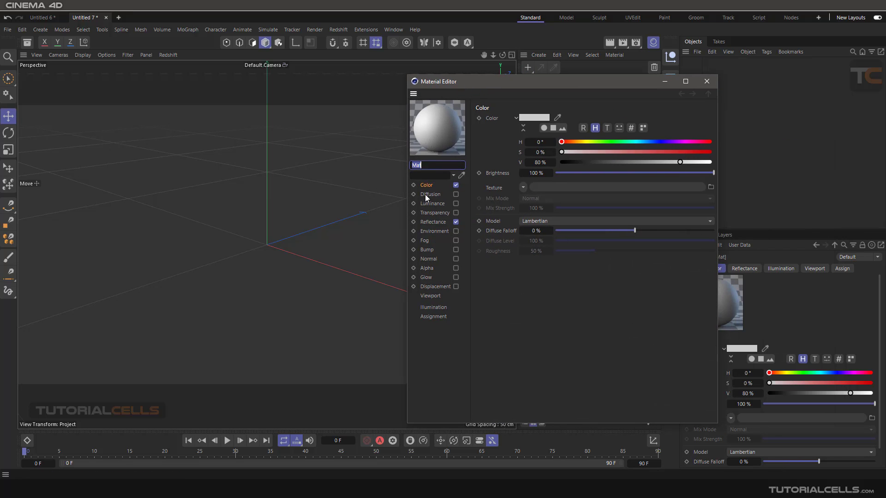
{"action": "left_click", "coordinate": [428, 186]}
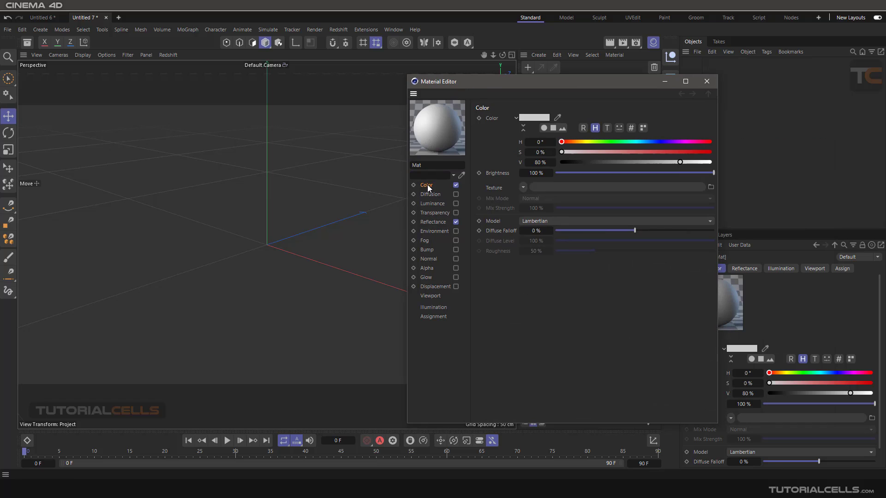
{"action": "left_click", "coordinate": [523, 187]}
{"action": "mouse_move", "coordinate": [555, 366]}
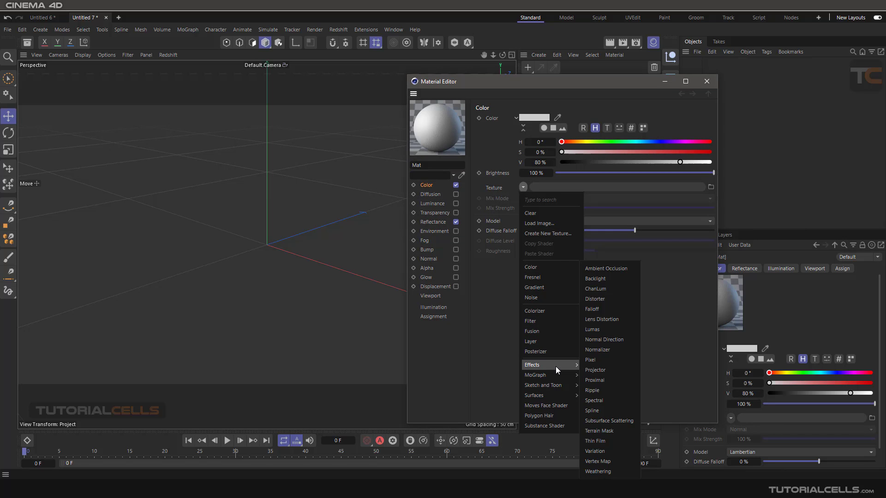
{"action": "left_click", "coordinate": [612, 320]}
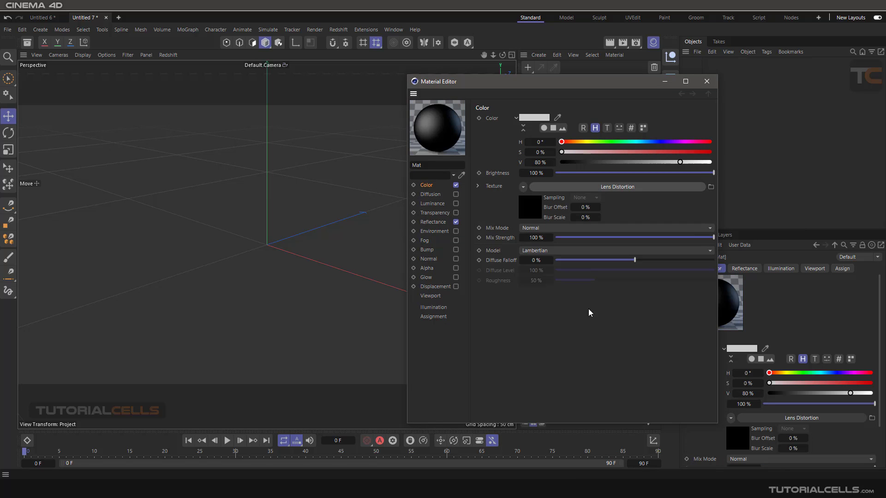
{"action": "left_click", "coordinate": [576, 189]}
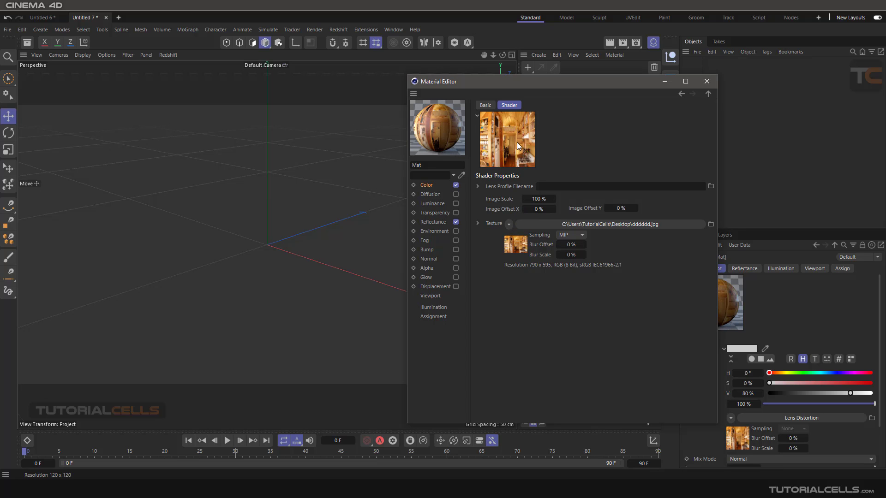
Step: Open the bitmap's preview in its own window and place it over the viewport beside the Material Editor
{"action": "left_click", "coordinate": [546, 224]}
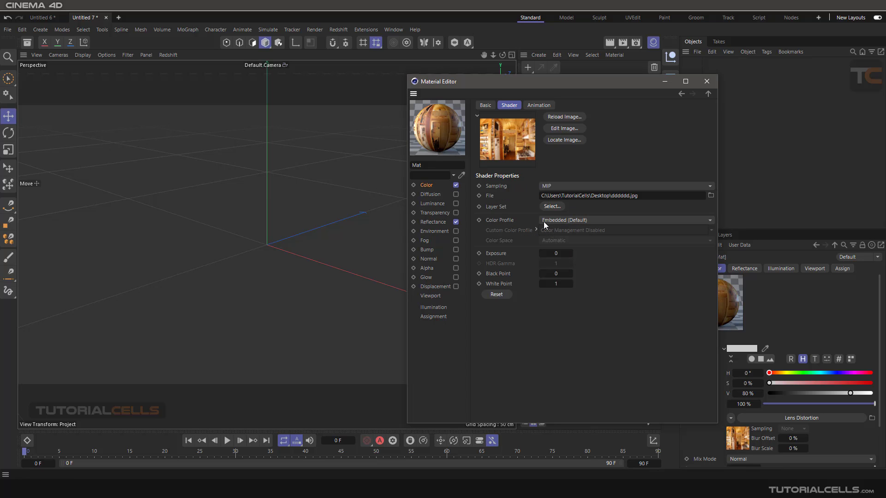
{"action": "left_click", "coordinate": [486, 105]}
{"action": "right_click", "coordinate": [501, 140]}
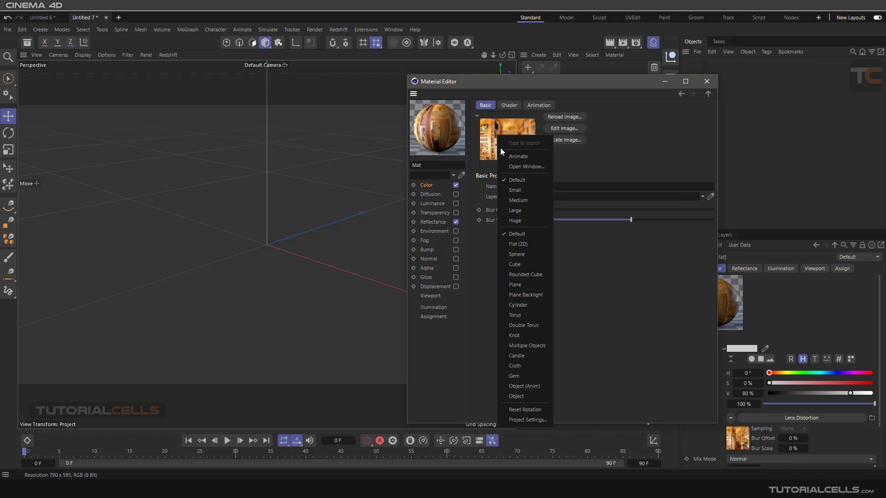
{"action": "left_click", "coordinate": [519, 167]}
{"action": "left_click_drag", "start_coordinate": [568, 161], "coordinate": [203, 107]}
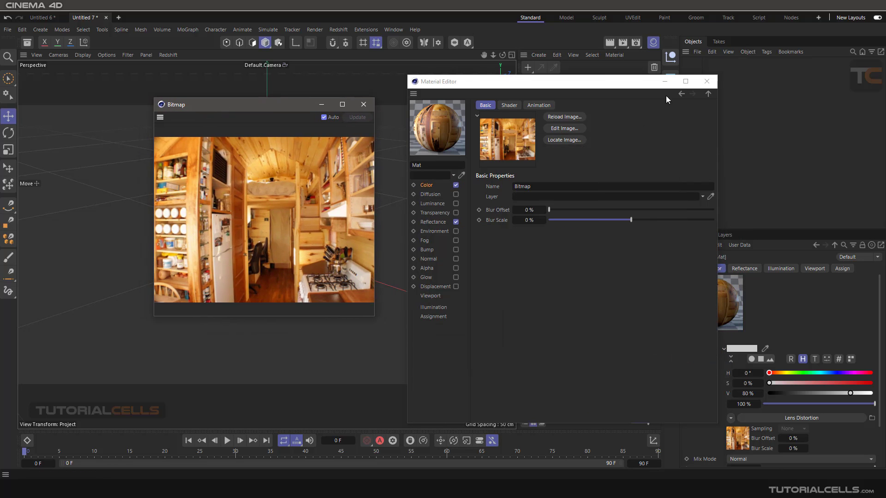
Step: Go back from the bitmap to the material's Color channel and reopen the Lens Distortion shader's properties
{"action": "left_click", "coordinate": [681, 94]}
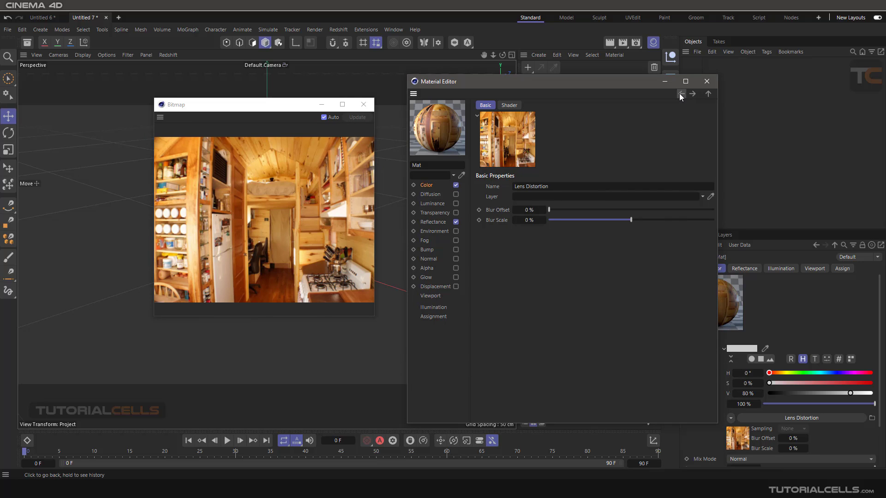
{"action": "left_click", "coordinate": [679, 93]}
{"action": "left_click", "coordinate": [554, 207]}
{"action": "left_click", "coordinate": [434, 186]}
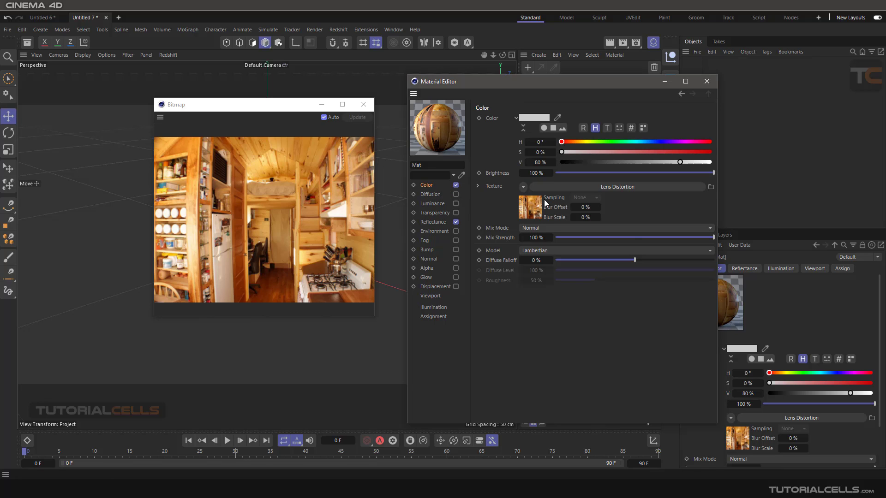
{"action": "left_click", "coordinate": [544, 187]}
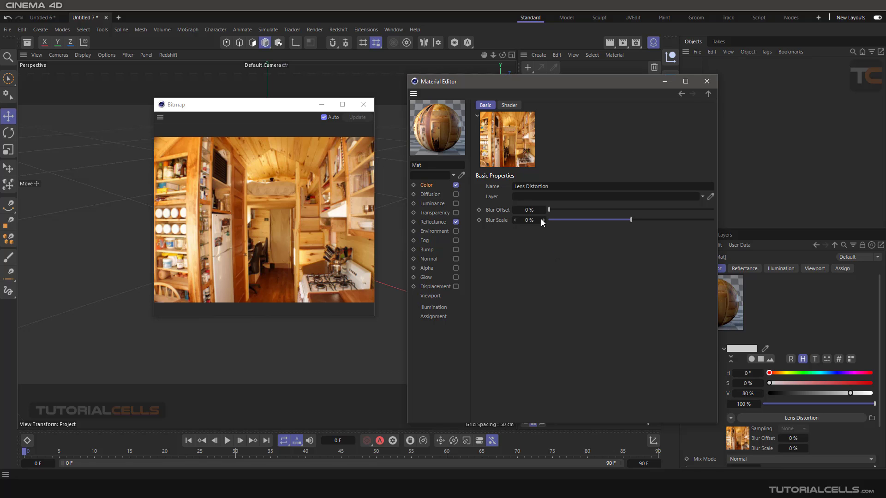
Step: Load Desktop.lns as the lens profile in the Lens Distortion shader's properties
{"action": "left_click", "coordinate": [509, 105]}
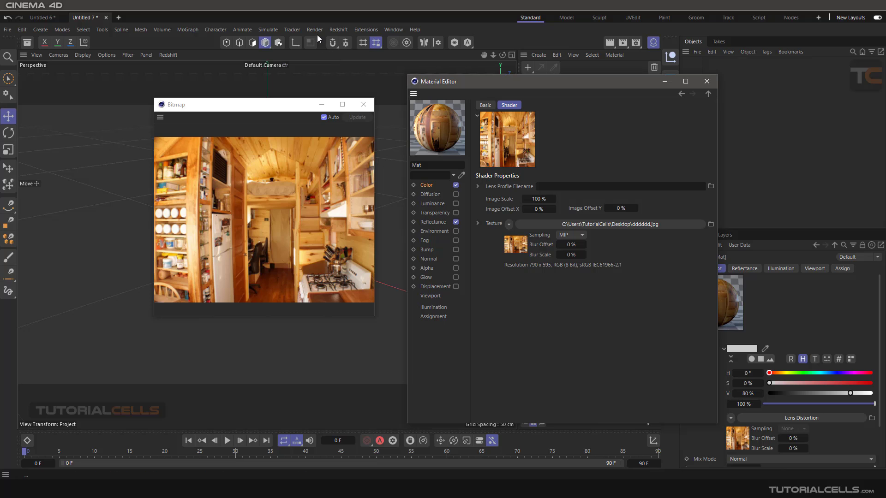
{"action": "left_click", "coordinate": [551, 187]}
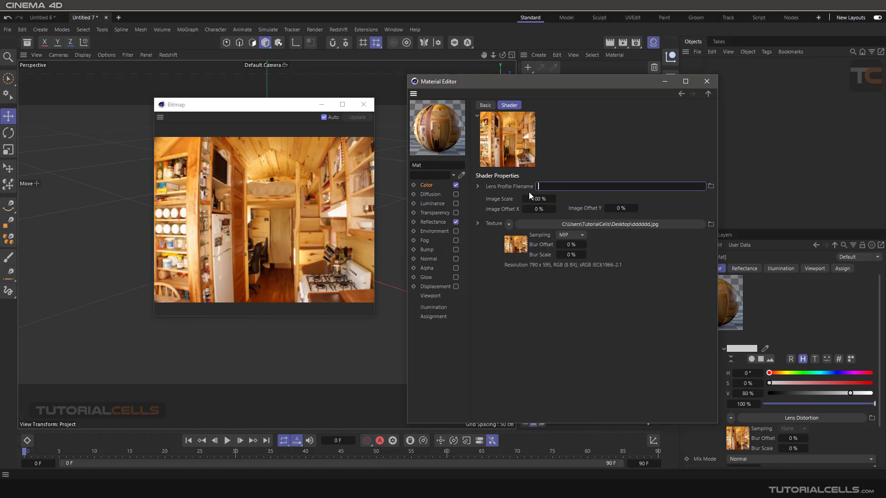
{"action": "left_click", "coordinate": [711, 186]}
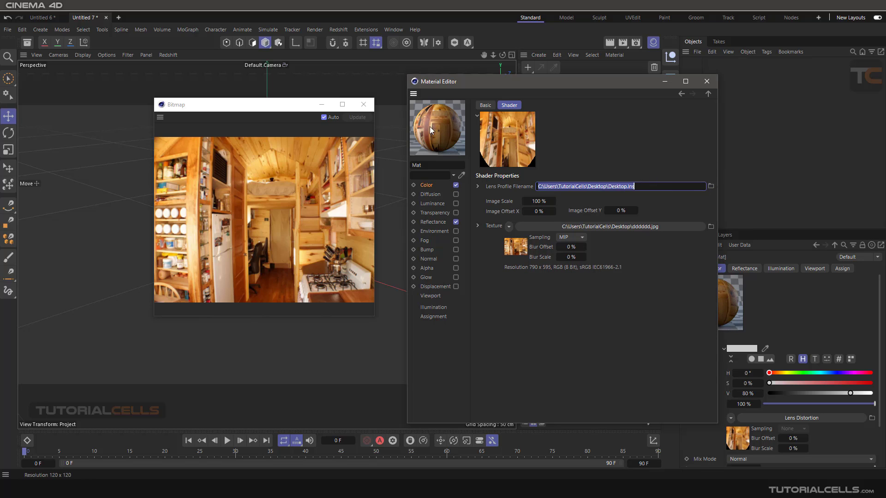
Step: Close the bitmap preview, inspect the Lens Distortion shader's preview in its own window over the viewport, and close it
{"action": "left_click", "coordinate": [364, 104]}
{"action": "right_click", "coordinate": [504, 135]}
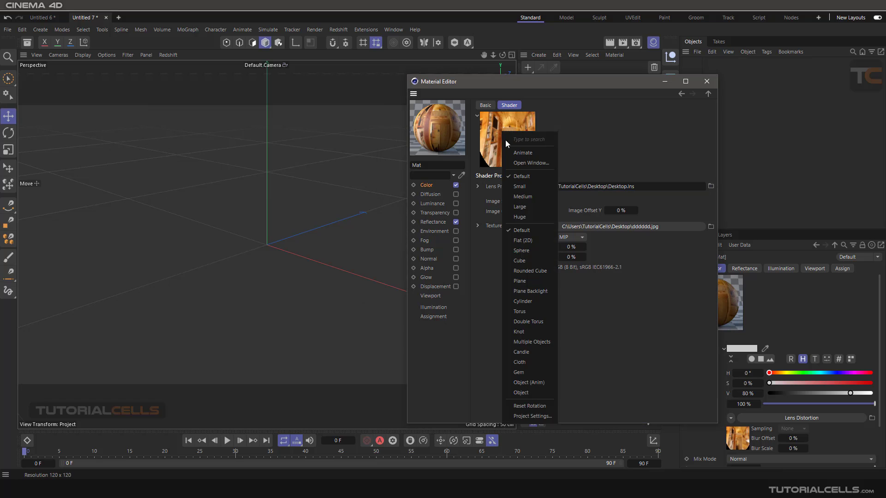
{"action": "left_click", "coordinate": [515, 163]}
{"action": "left_click_drag", "start_coordinate": [566, 156], "coordinate": [216, 85]}
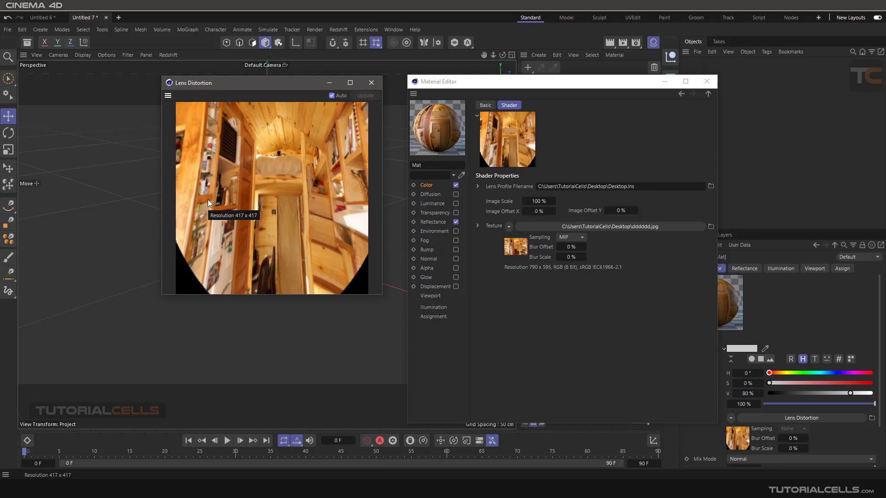
{"action": "left_click", "coordinate": [375, 85]}
{"action": "left_click_drag", "start_coordinate": [458, 84], "coordinate": [450, 81]}
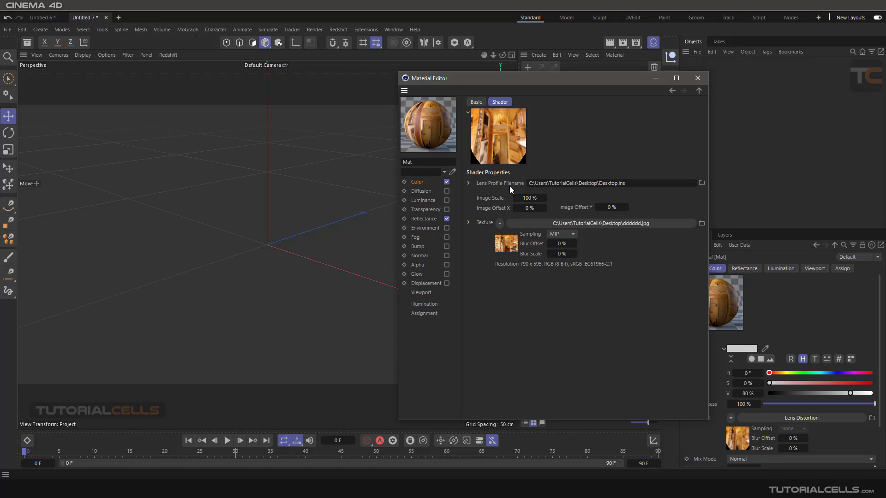
Step: Review the shader's basic properties, reopen it from the Color channel, and highlight Desktop.lns in the lens profile path
{"action": "left_click", "coordinate": [482, 102]}
{"action": "left_click", "coordinate": [492, 101]}
{"action": "left_click", "coordinate": [481, 102]}
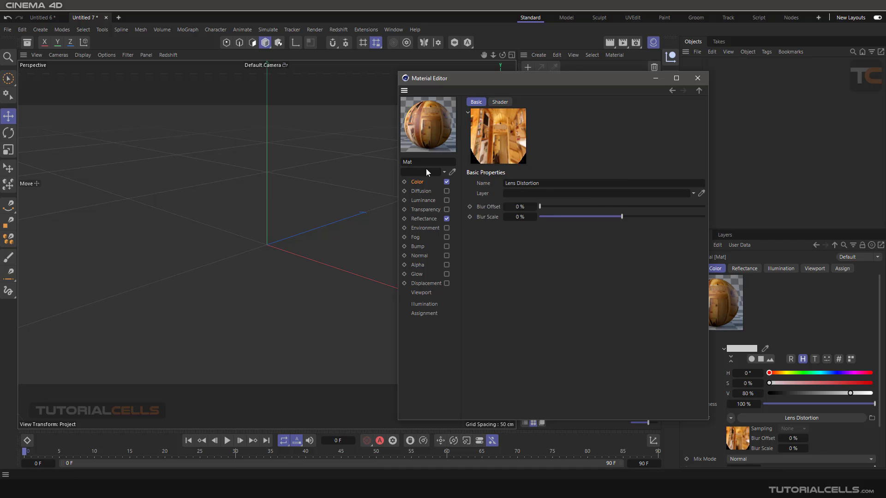
{"action": "left_click", "coordinate": [422, 182]}
{"action": "left_click", "coordinate": [551, 184]}
{"action": "left_click", "coordinate": [500, 103]}
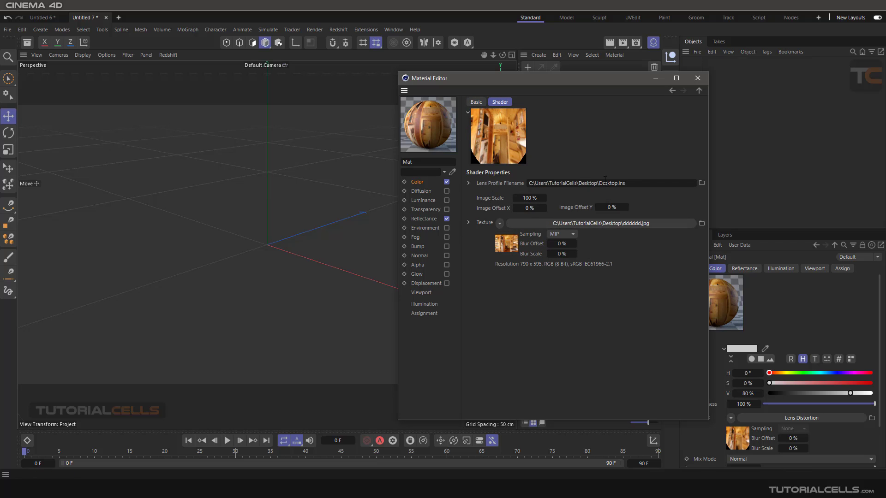
{"action": "left_click_drag", "start_coordinate": [629, 185], "coordinate": [599, 185]}
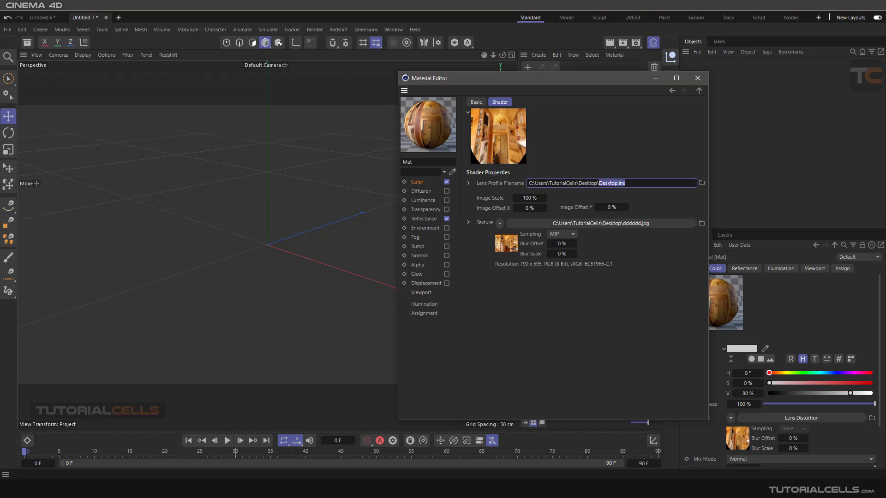
{"action": "left_click", "coordinate": [629, 185]}
{"action": "left_click_drag", "start_coordinate": [631, 183], "coordinate": [599, 183]}
Step: Close the Material Editor, activate the Lens Distortion tool, and reselect the material to show its Color settings
{"action": "left_click", "coordinate": [697, 78]}
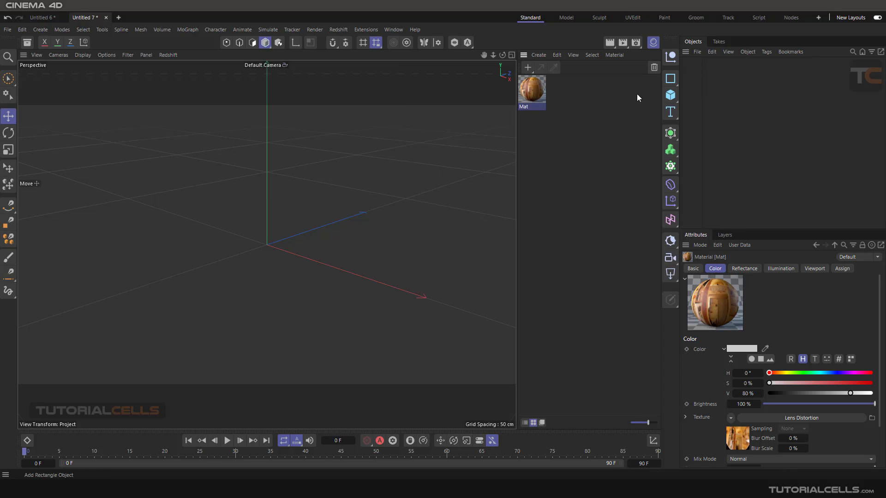
{"action": "left_click", "coordinate": [314, 30]}
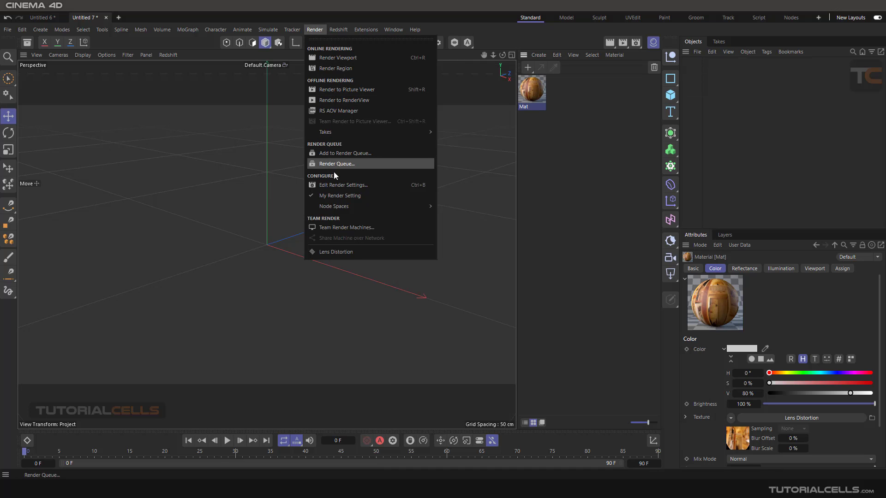
{"action": "left_click", "coordinate": [337, 252]}
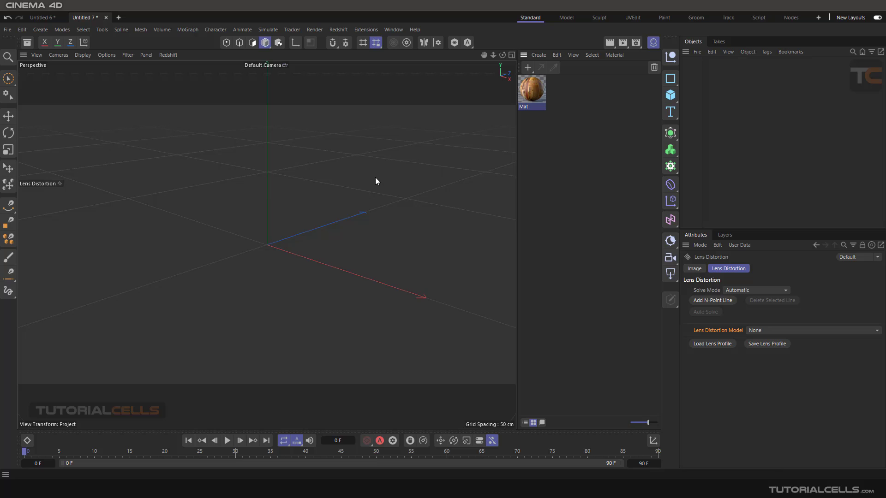
{"action": "left_click", "coordinate": [528, 95]}
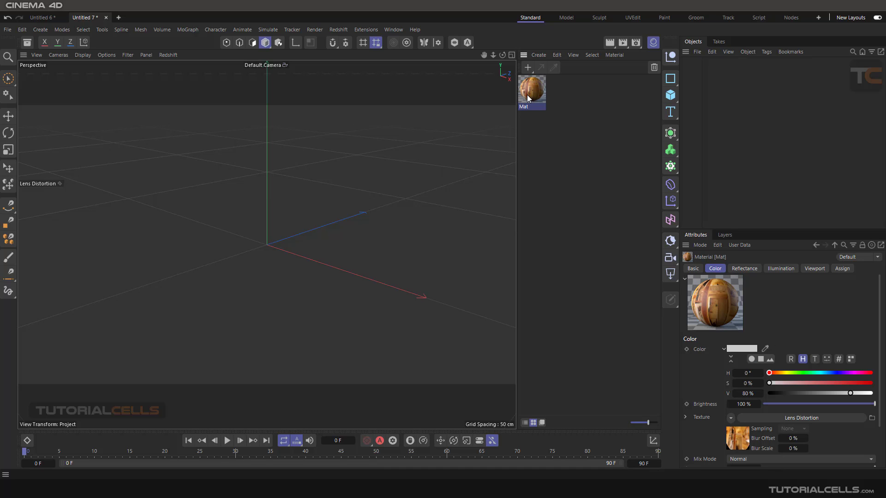